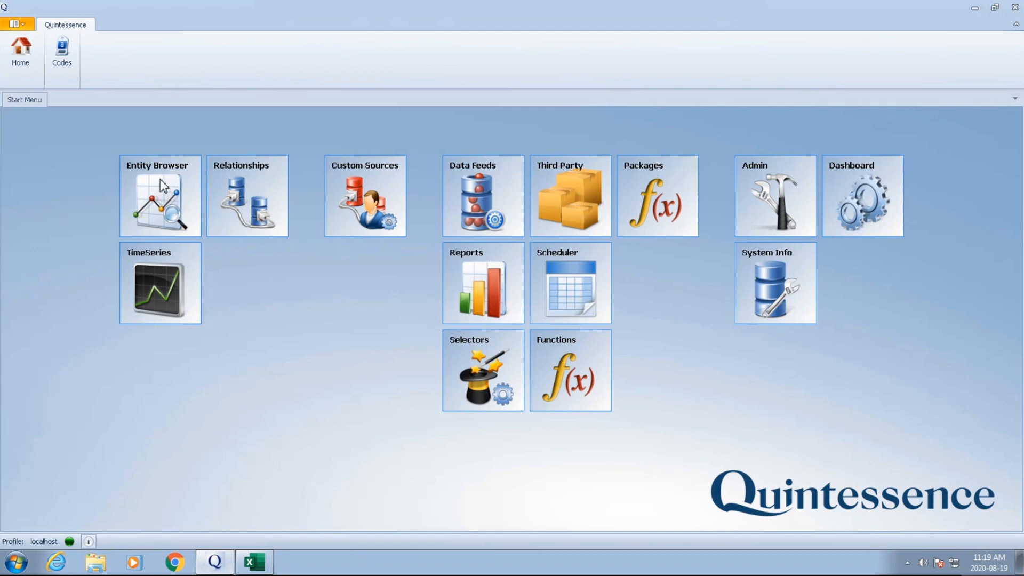
# - Open the Entity Browser and look up the entity with code ABC123
pyautogui.click(163, 185)
pyautogui.write('ABC!@#')
pyautogui.press('BackSpace')
pyautogui.press('BackSpace')
pyautogui.press('BackSpace')
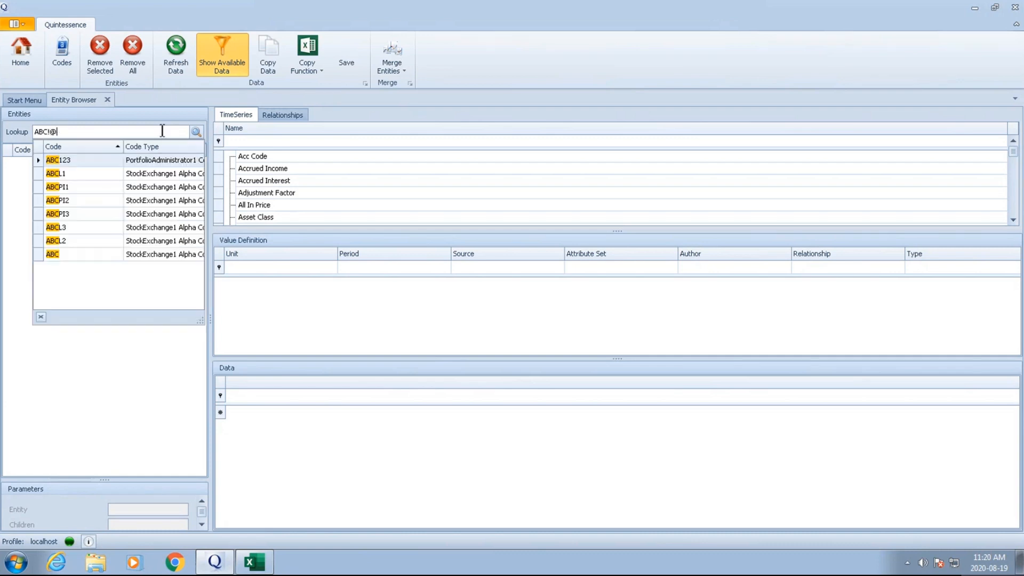
pyautogui.write('123')
pyautogui.press('Return')
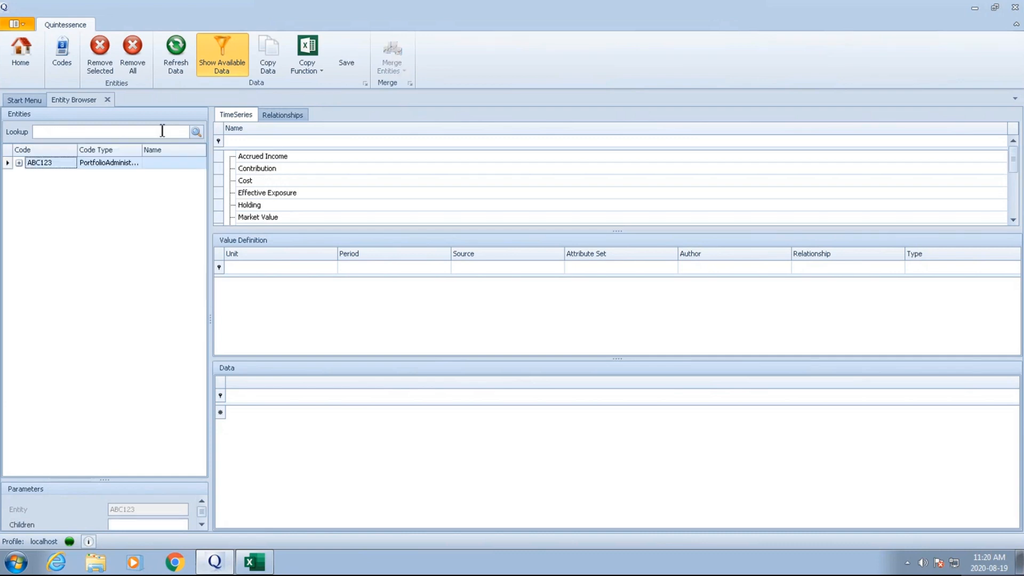
# - Filter the time series names by "wei" and load the Weight data for ABC123
pyautogui.click(256, 142)
pyautogui.write('wei')
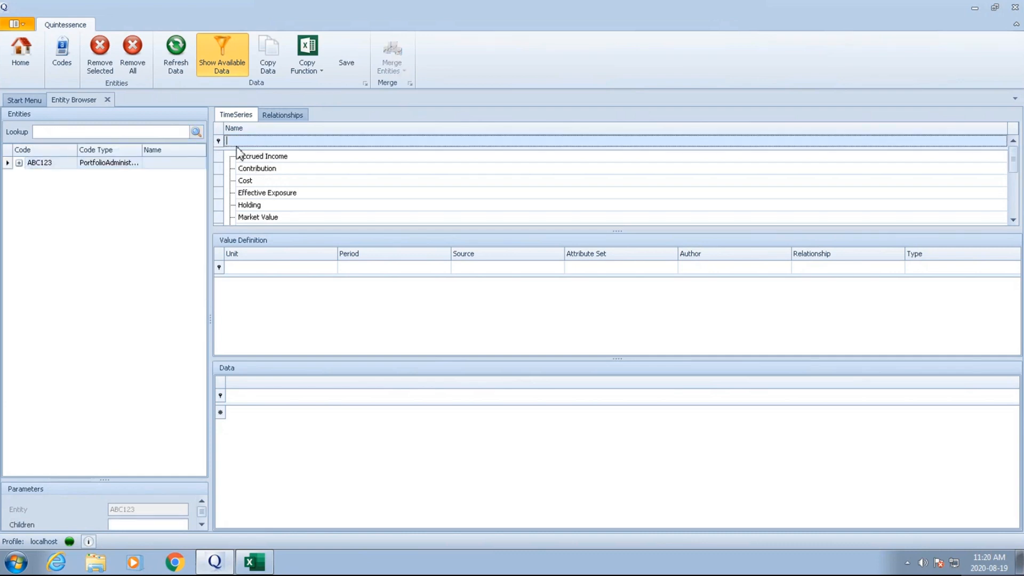
pyautogui.click(284, 159)
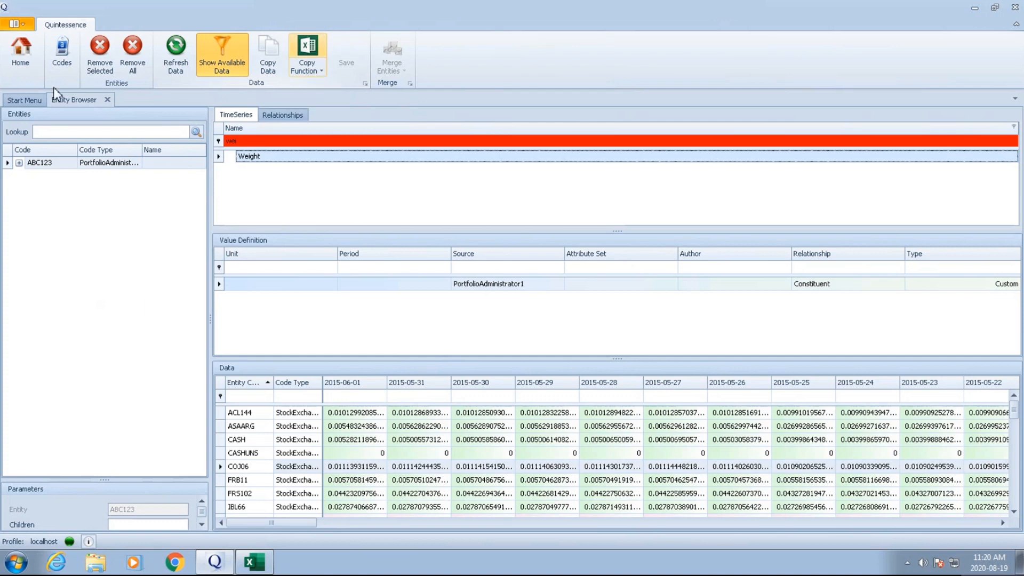
# - Create a report named "Top Ten Weights" with the description "Report to return top ten most influential instruments in a portfolio on a date."
pyautogui.click(29, 100)
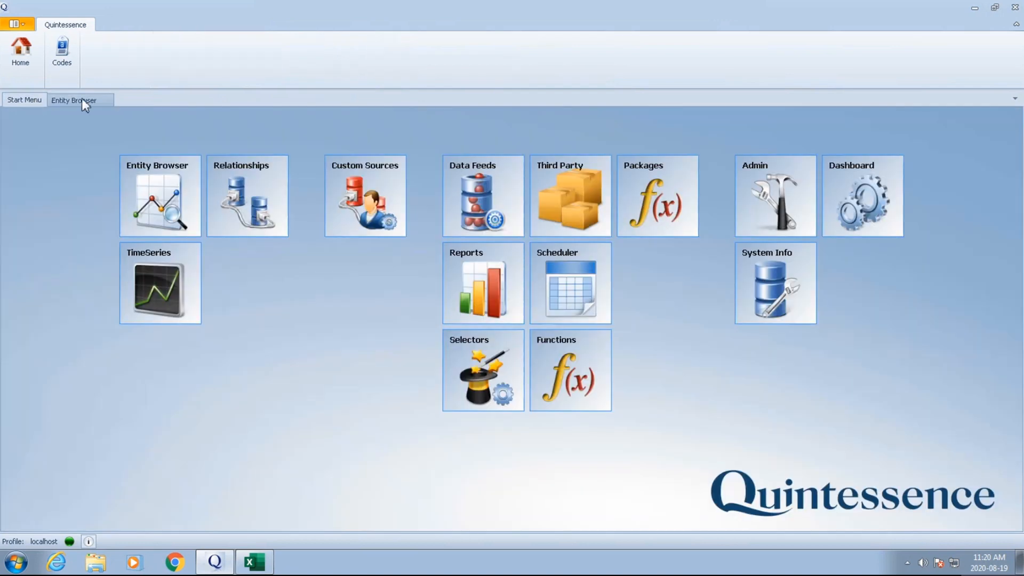
pyautogui.click(486, 257)
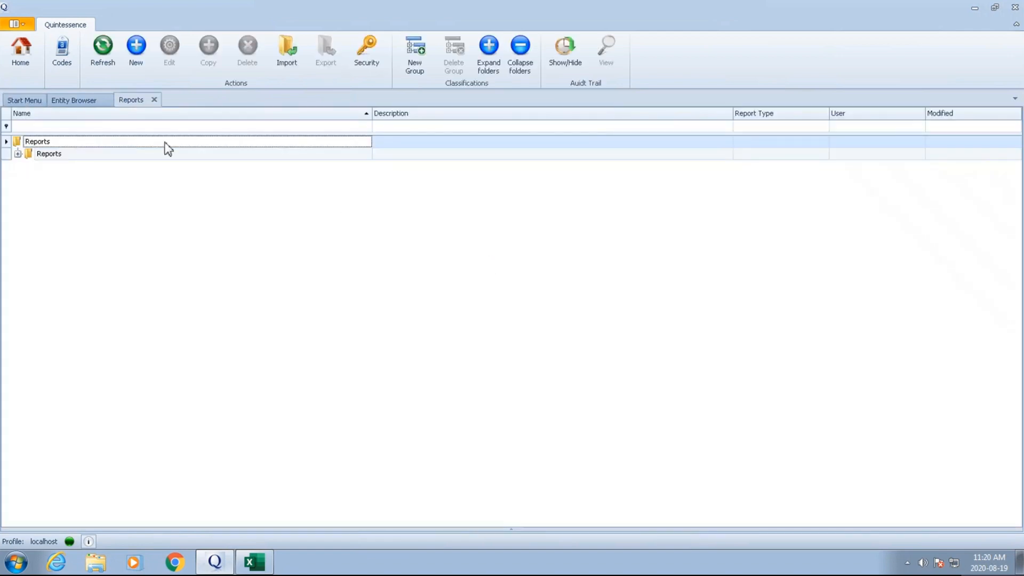
pyautogui.click(140, 50)
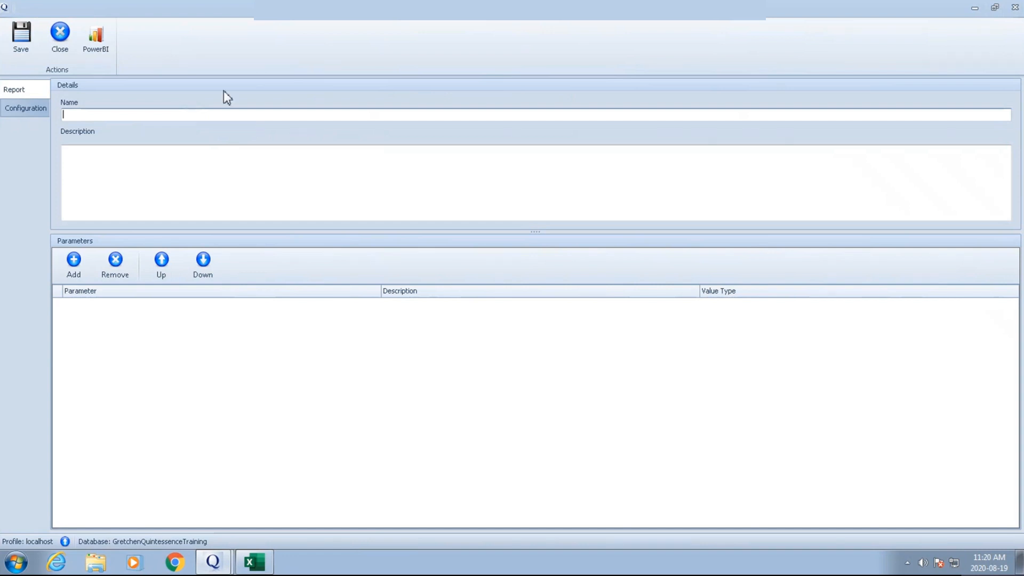
pyautogui.write('Top Ten Weights')
pyautogui.press('Tab')
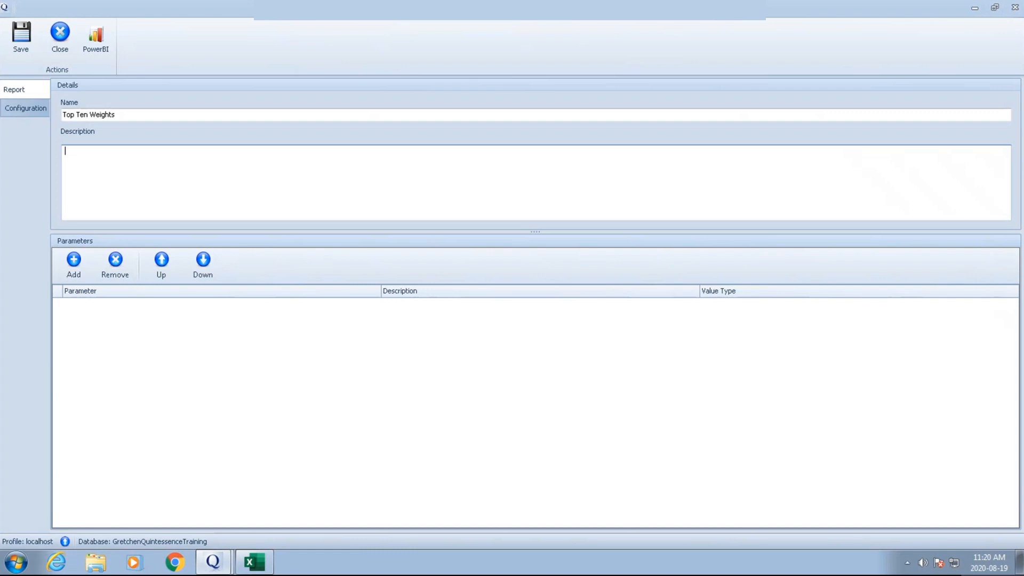
pyautogui.write('Report to return top ten most influent')
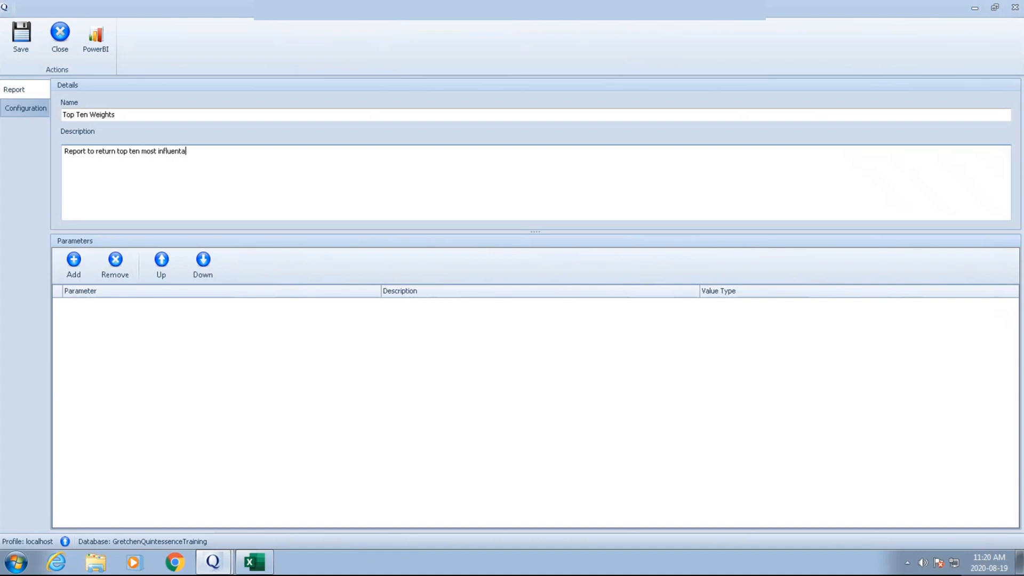
pyautogui.write('ial instruments in a portfolio on a date.')
# - Add two report parameters, Portfolio with value type Text and Date with value type Date
pyautogui.doubleClick(75, 264)
pyautogui.click(132, 308)
pyautogui.write('Portfolio')
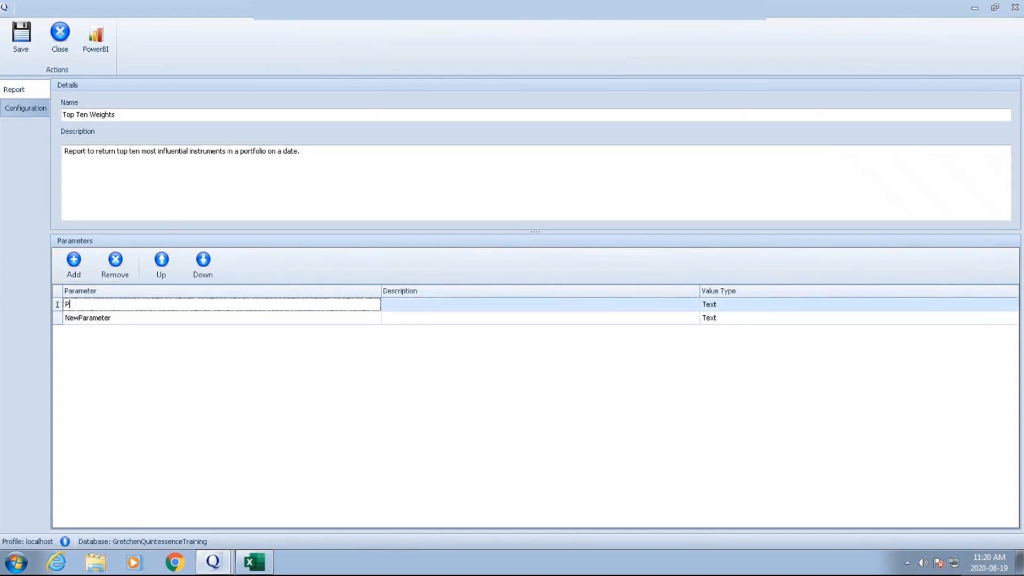
pyautogui.press('Tab')
pyautogui.press('Tab')
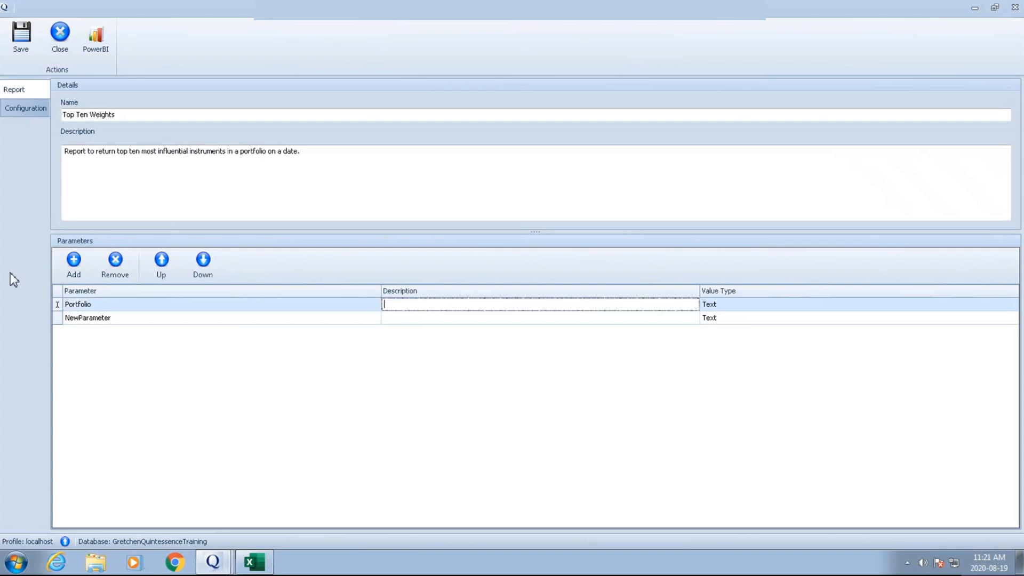
pyautogui.click(184, 322)
pyautogui.write('Date')
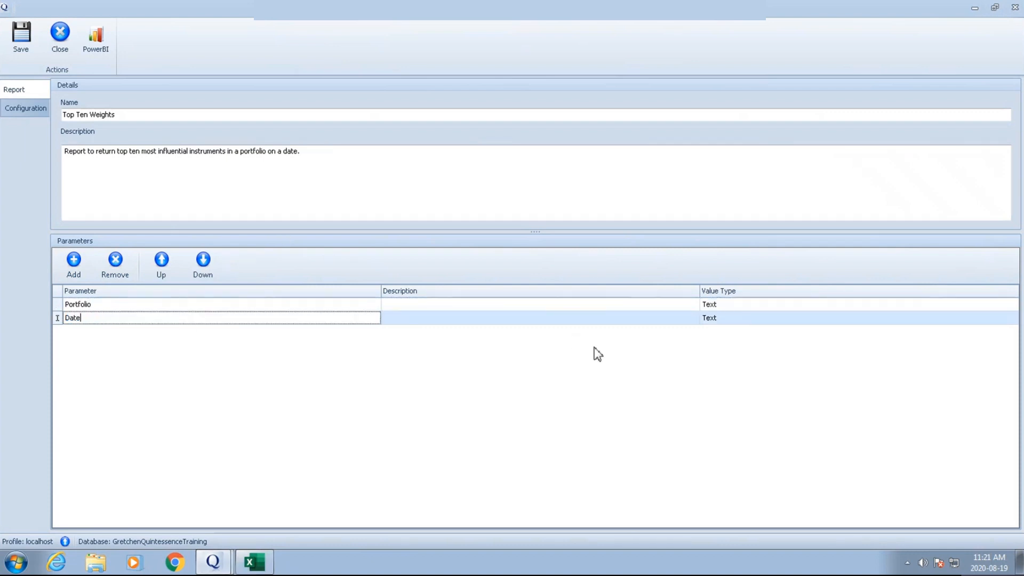
pyautogui.click(761, 317)
pyautogui.click(723, 340)
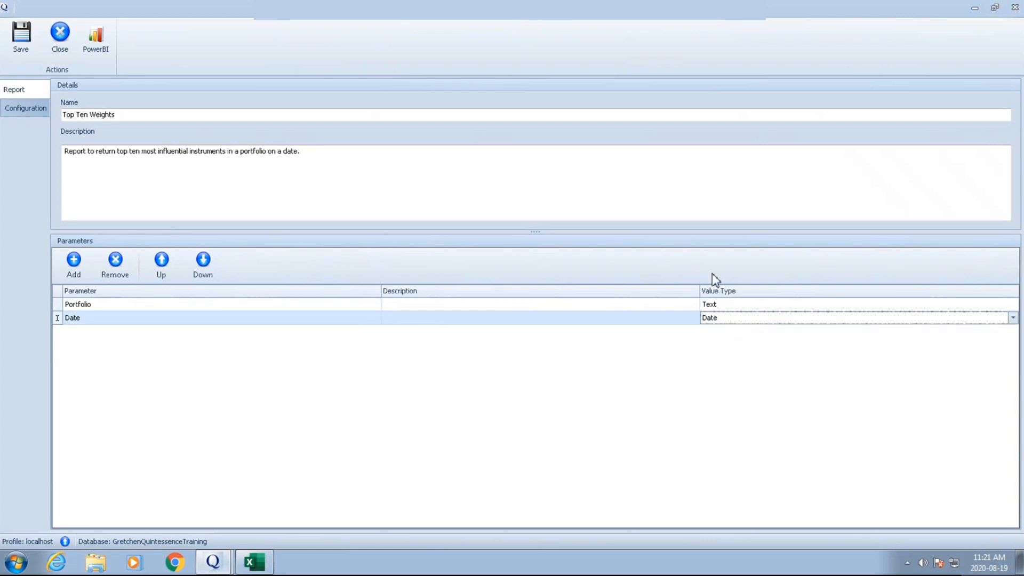
pyautogui.doubleClick(706, 173)
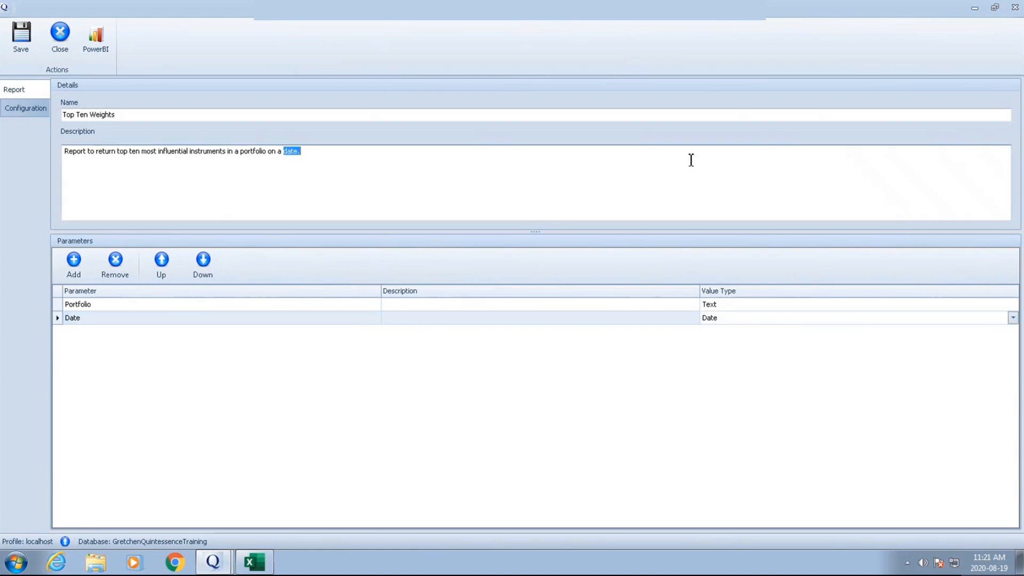
pyautogui.click(238, 163)
# - In the report configuration, assign the RelationshipData function for ABC123 Constituent Weight, 01 Mar 2015 to 01 Jun 2015, to Data and execute it
pyautogui.click(26, 110)
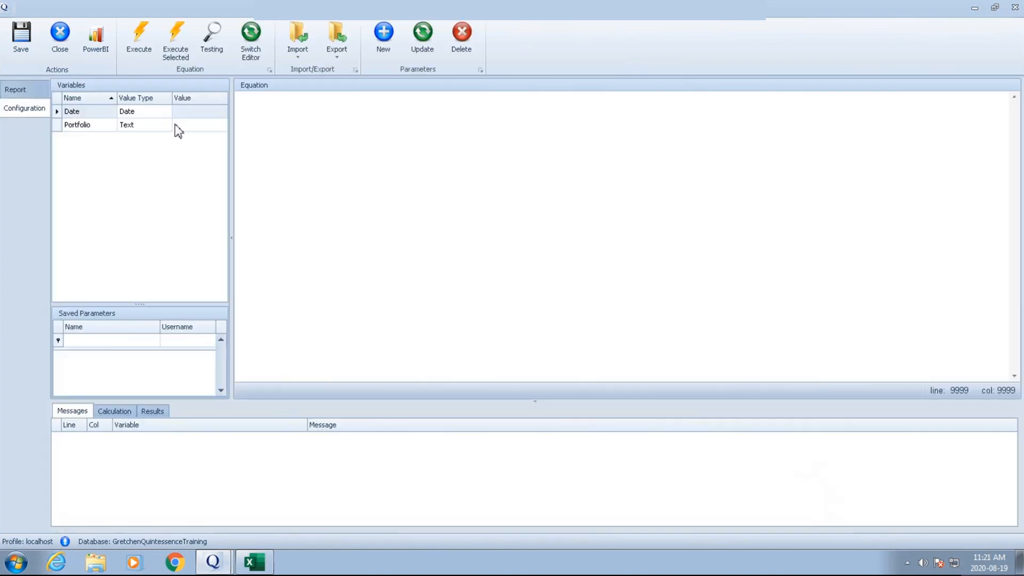
pyautogui.click(370, 113)
pyautogui.write('Data:=')
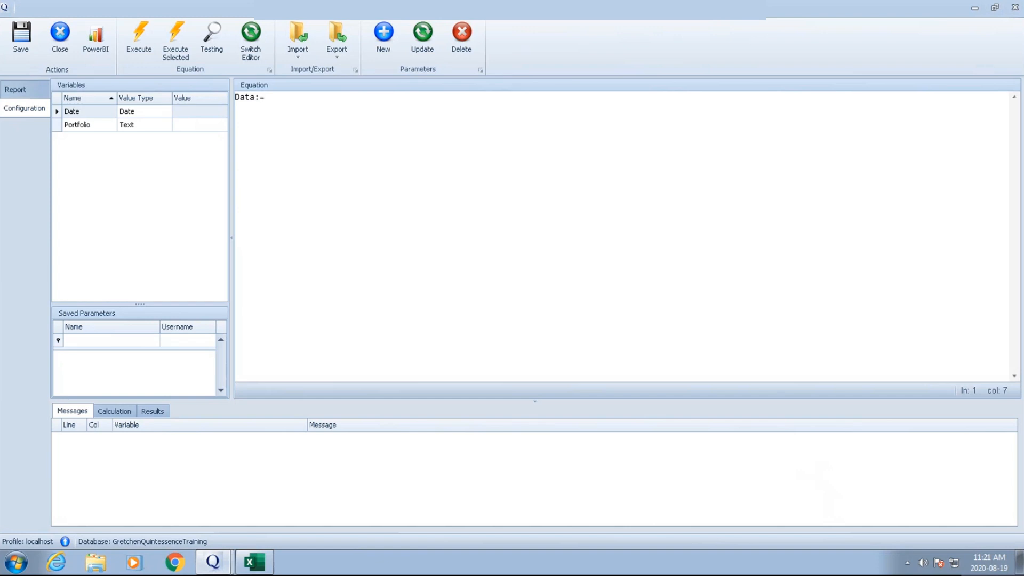
pyautogui.write('RelationshipData("ABC123", "Constituent", "Weight", "01 Mar 2015", "01 Jun 2015", "P", "None:None", "dataview(parent,child,valuedate,declarationdate,value)", "", "", "31 December 9999:*", "PortfolioAdministrator1", "PortfolioAdministrator1:na", "",)')
pyautogui.write(';')
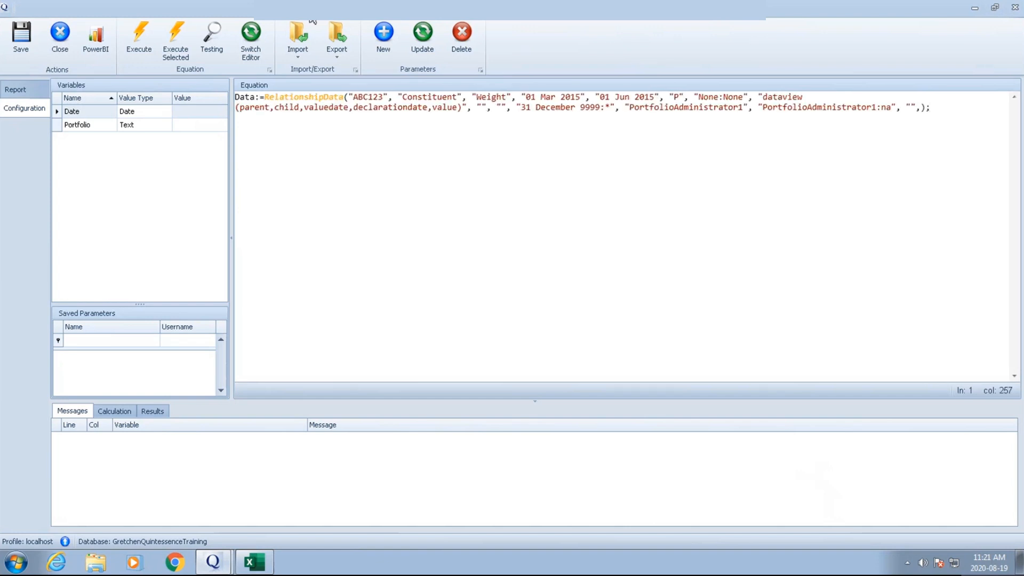
pyautogui.click(138, 54)
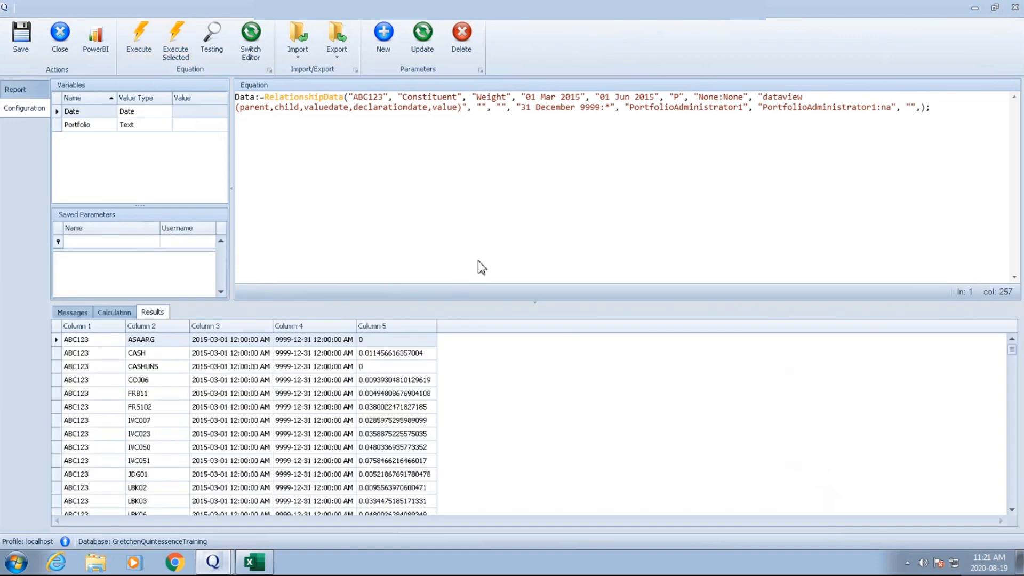
# - Replace the hard-coded "ABC123" in the RelationshipData call with Portfolio and both the start and end dates with Date
pyautogui.moveTo(350, 97); pyautogui.dragTo(391, 98)
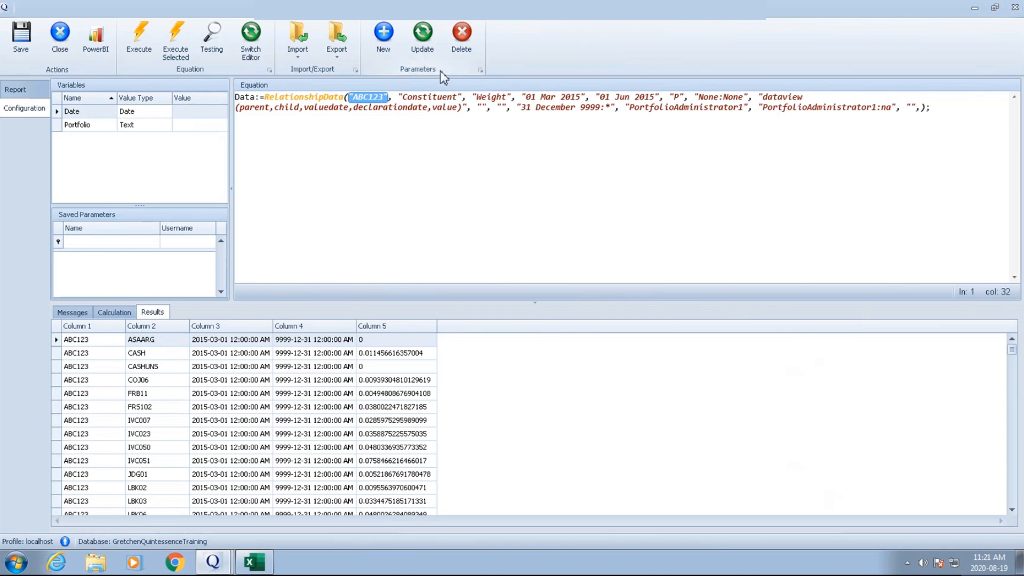
pyautogui.write('Portfolio')
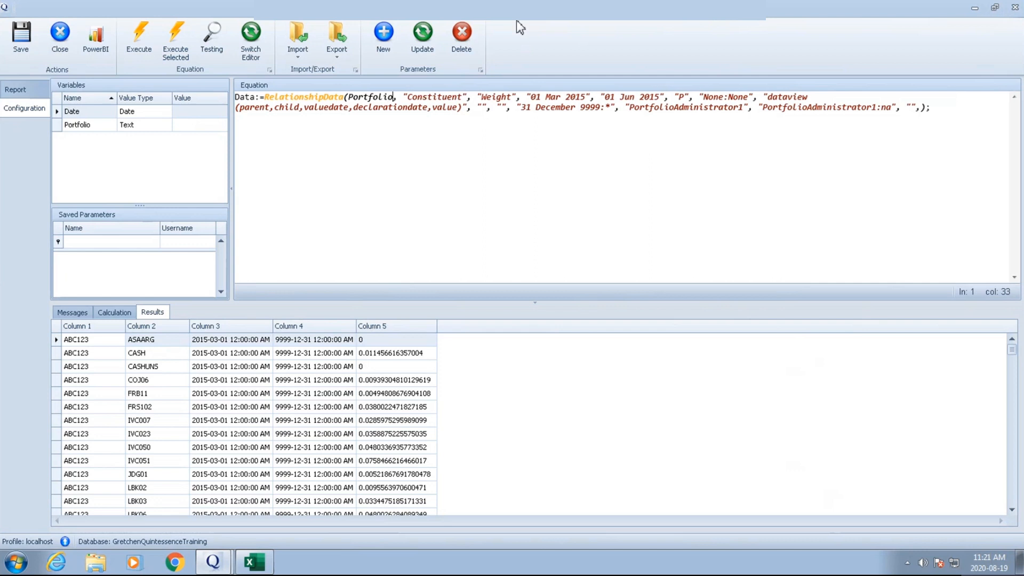
pyautogui.moveTo(526, 97); pyautogui.dragTo(669, 98)
pyautogui.write('Date,D')
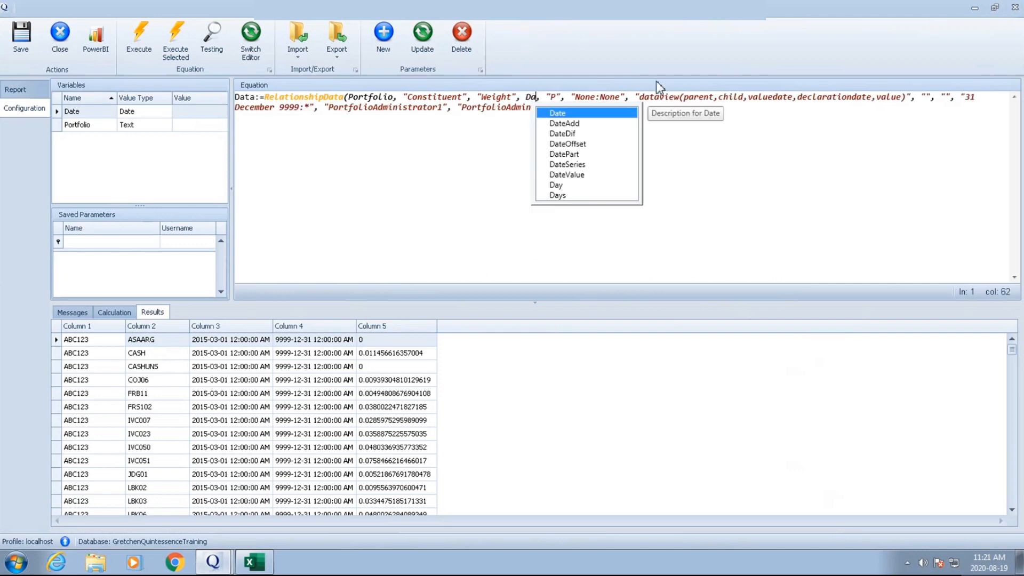
pyautogui.write('ate')
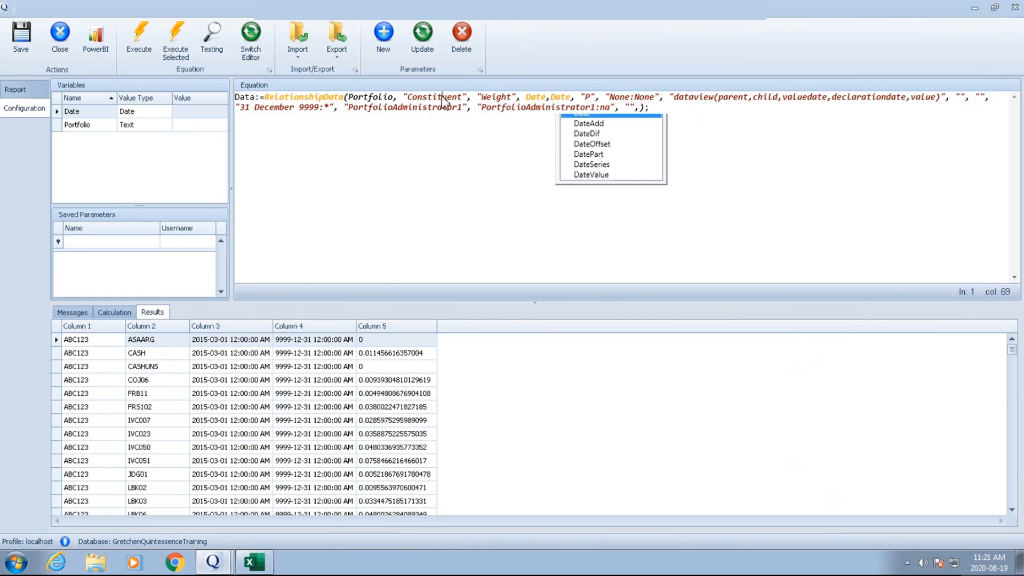
pyautogui.click(442, 97)
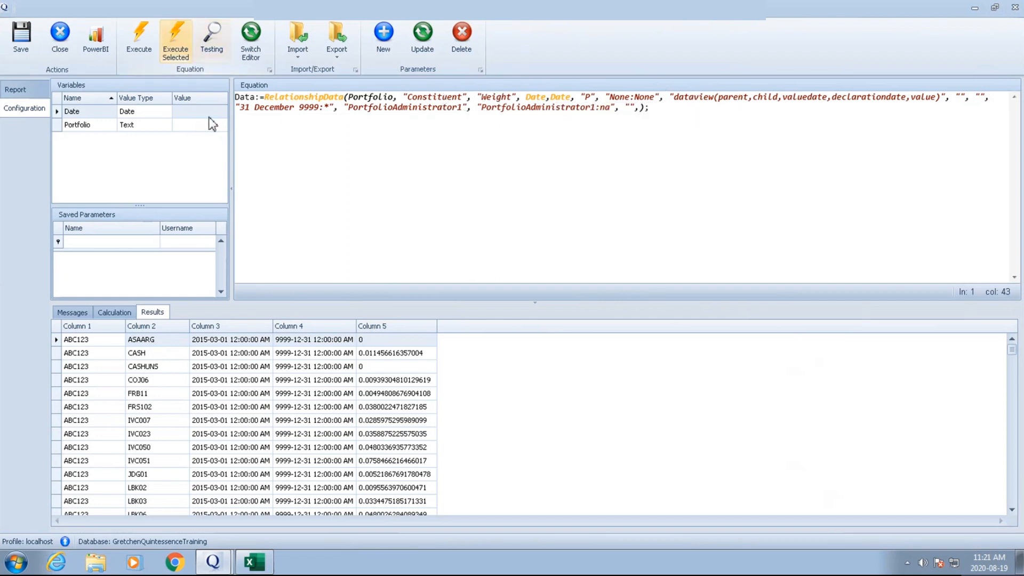
# - Set the Date variable to 2015-03-01 and the Portfolio variable to ABC123, and execute the equation
pyautogui.click(203, 112)
pyautogui.write('2015-')
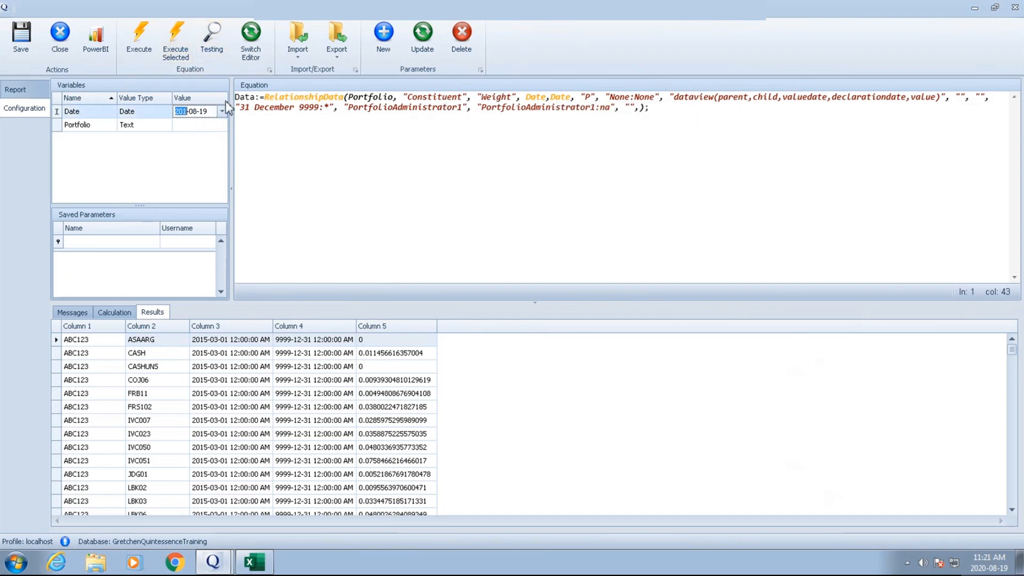
pyautogui.write('03-01')
pyautogui.click(213, 127)
pyautogui.write('ABS')
pyautogui.write('123')
pyautogui.click(314, 158)
pyautogui.click(154, 42)
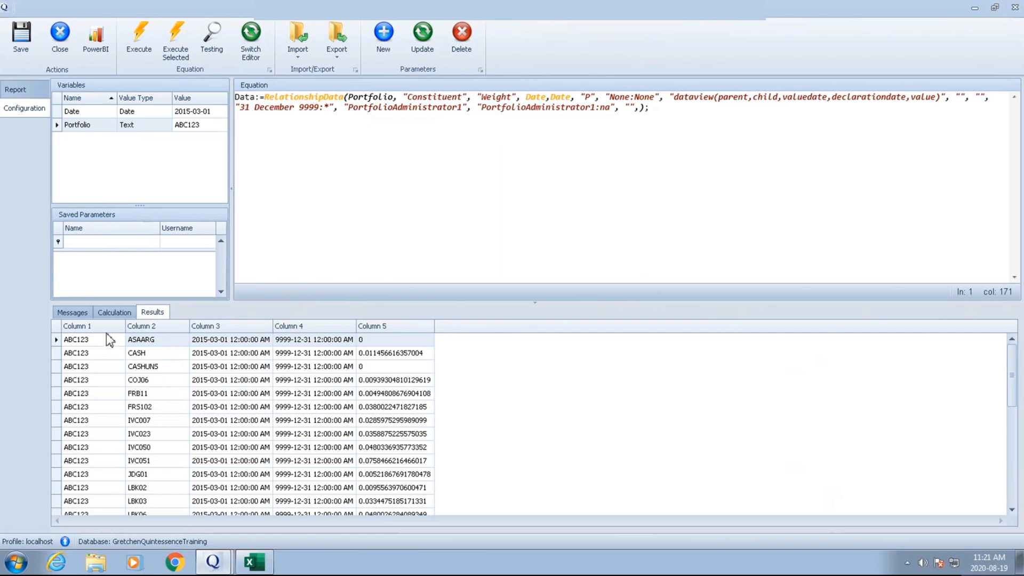
# - Reduce the dataview columns to child and value by removing parent, valuedate and declarationdate, and execute the equation
pyautogui.click(96, 342)
pyautogui.moveTo(718, 97); pyautogui.dragTo(759, 99)
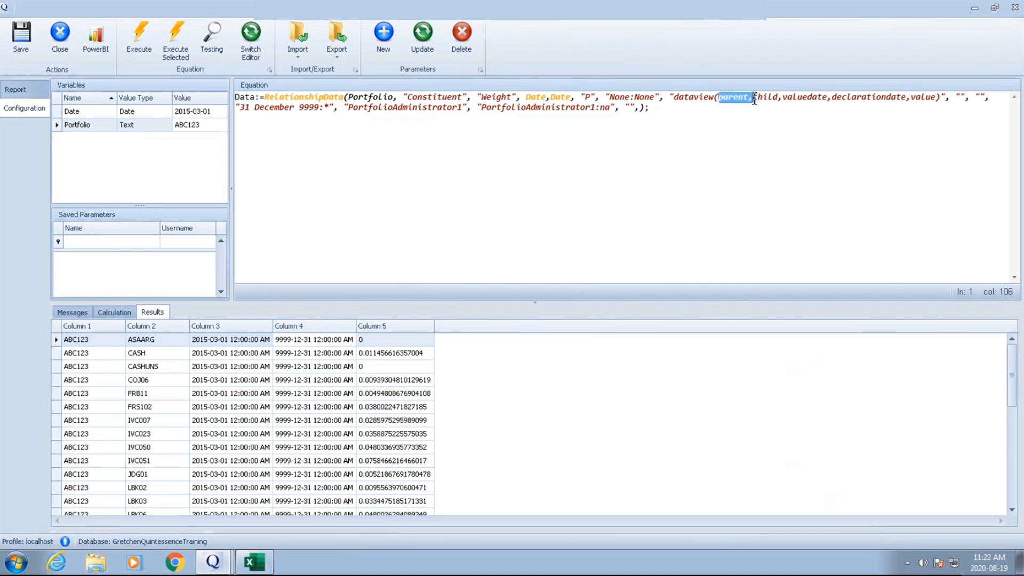
pyautogui.press('Delete')
pyautogui.moveTo(743, 98); pyautogui.dragTo(875, 101)
pyautogui.press('Delete')
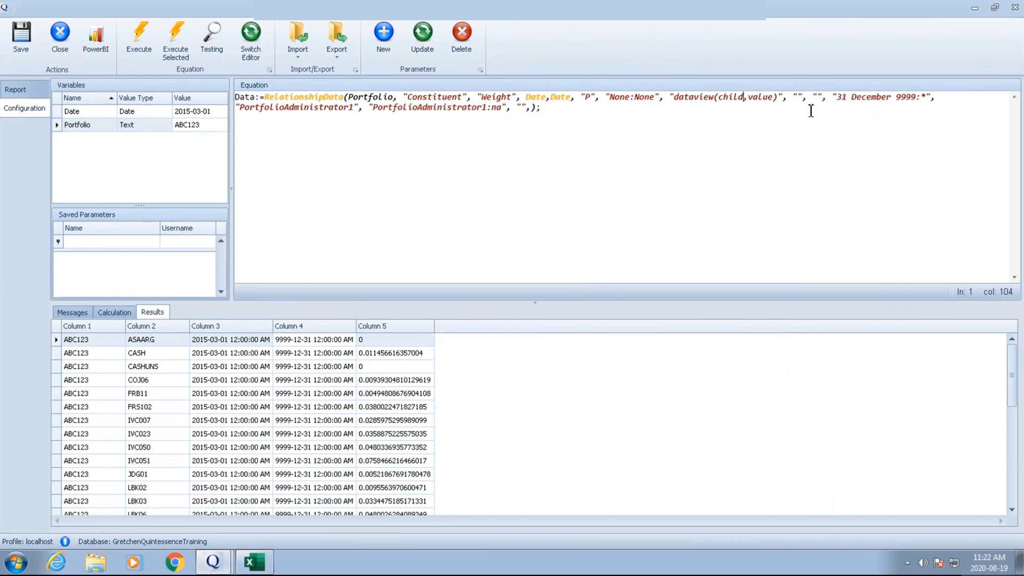
pyautogui.click(617, 144)
pyautogui.click(142, 33)
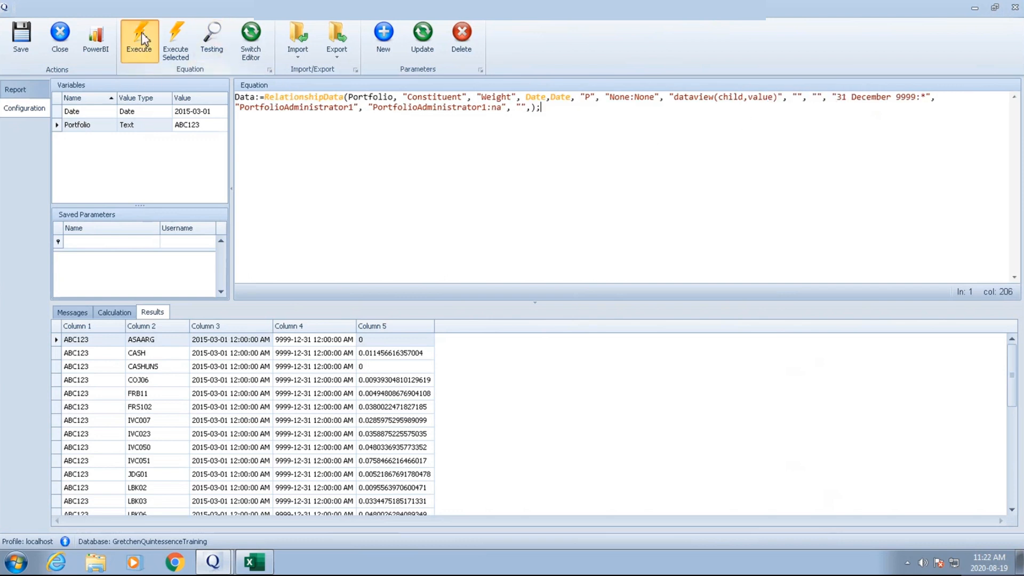
# - Insert the comment "//Call the rawdata" on a new line above the Data assignment
pyautogui.click(239, 97)
pyautogui.press('Home')
pyautogui.press('Return')
pyautogui.press('Up')
pyautogui.write('//Cal')
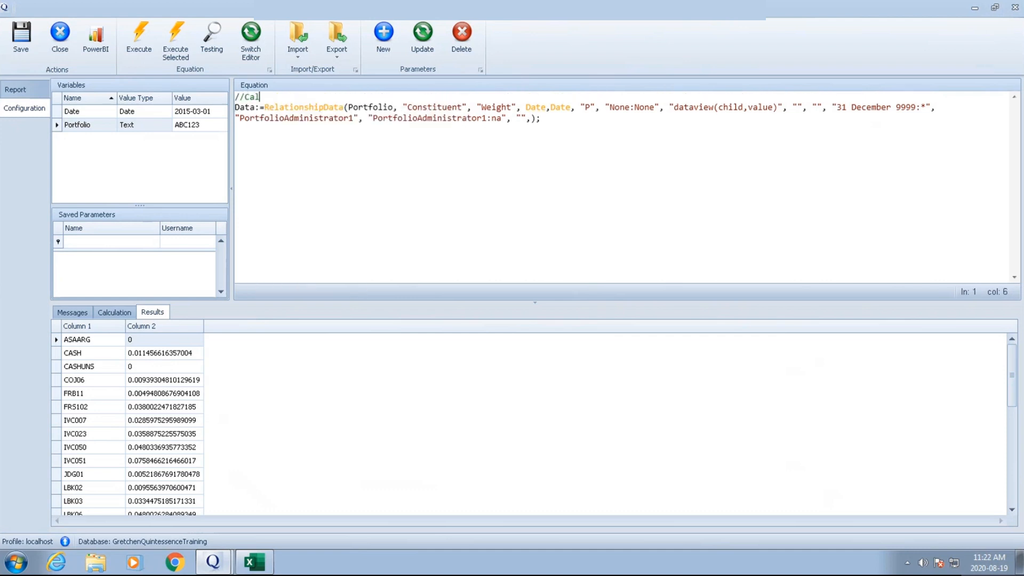
pyautogui.write('l the rawdata')
# - Add the comment "//Sort the data" below the RelationshipData call, separated by a blank line
pyautogui.click(560, 120)
pyautogui.press('Return')
pyautogui.write('//Sort')
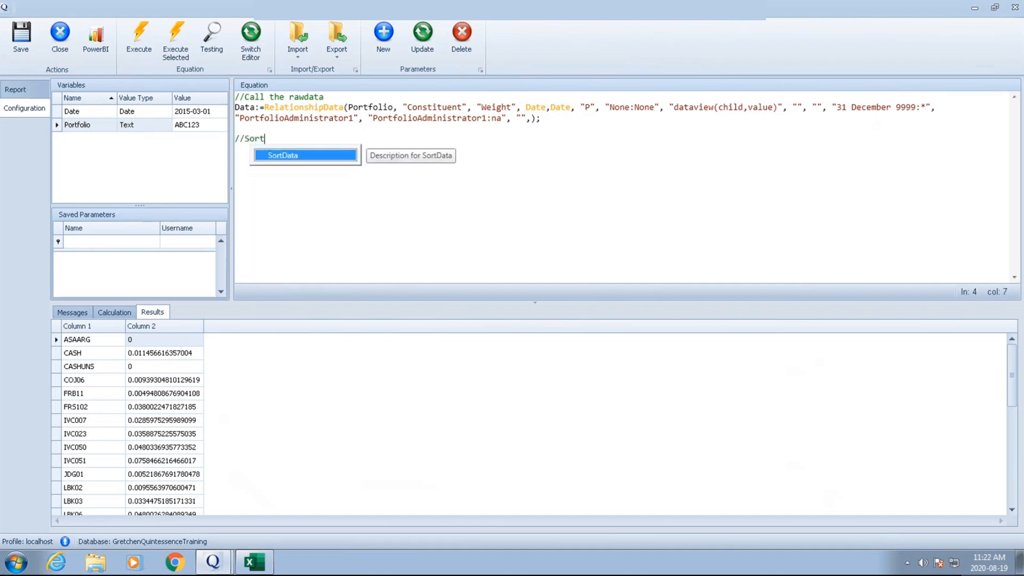
pyautogui.write(' the data')
pyautogui.press('Return')
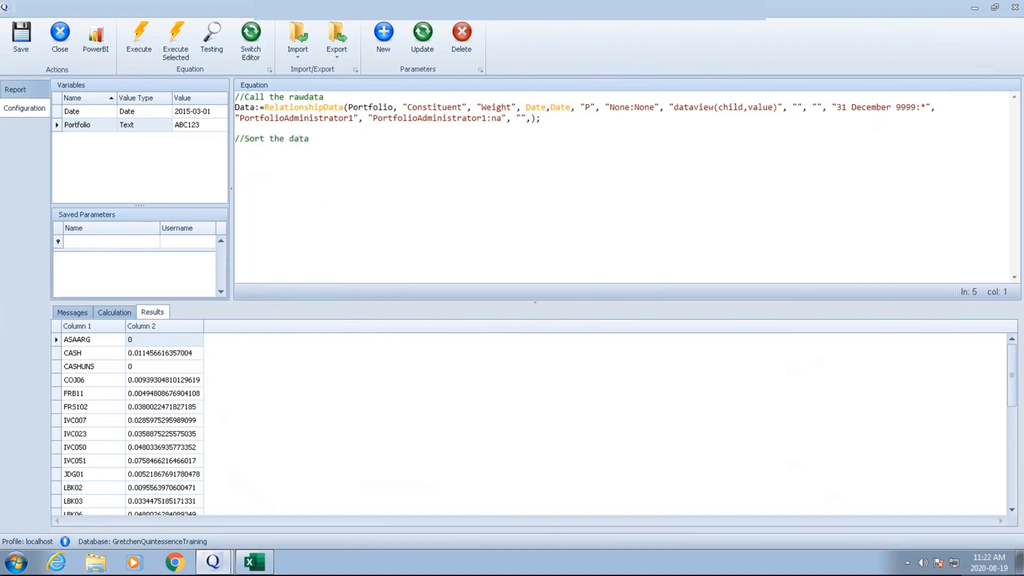
# - Below the sort comment, define Sort:=sortdata(Data,-2); to order the data by the second column descending, and execute the equation
pyautogui.write('Sort:')
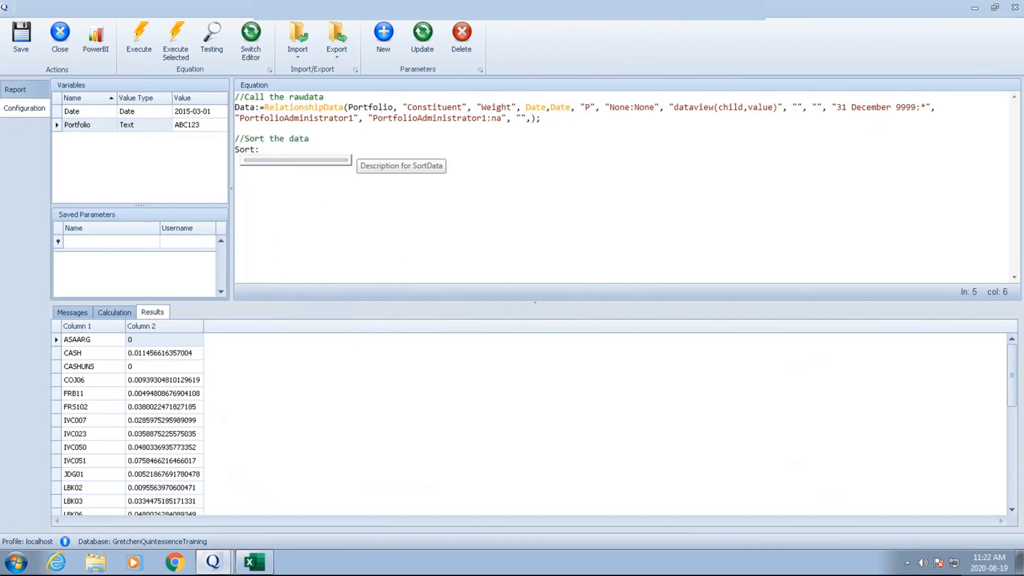
pyautogui.write('=spr')
pyautogui.press('BackSpace')
pyautogui.press('BackSpace')
pyautogui.write('ortdata')
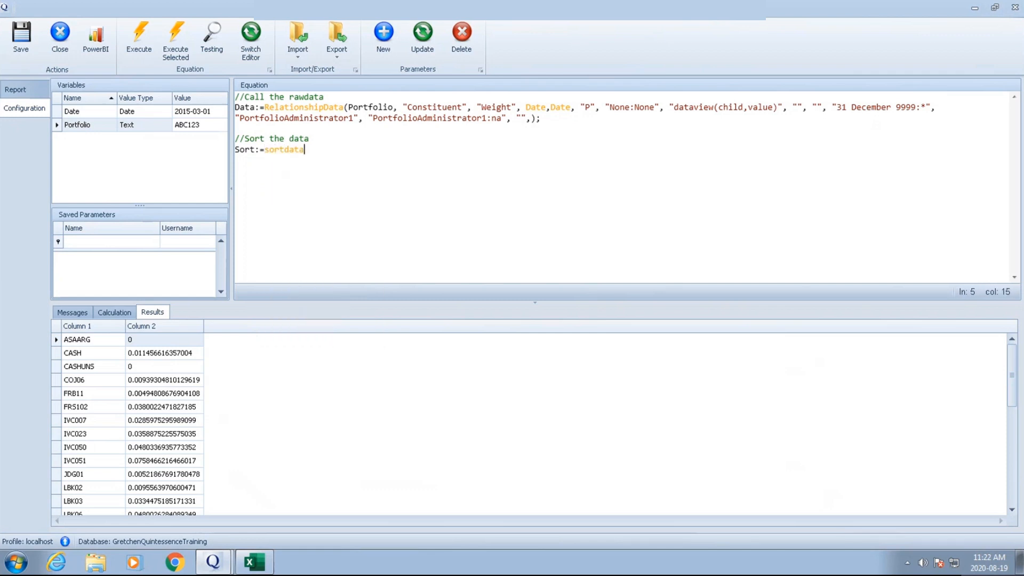
pyautogui.write('(D')
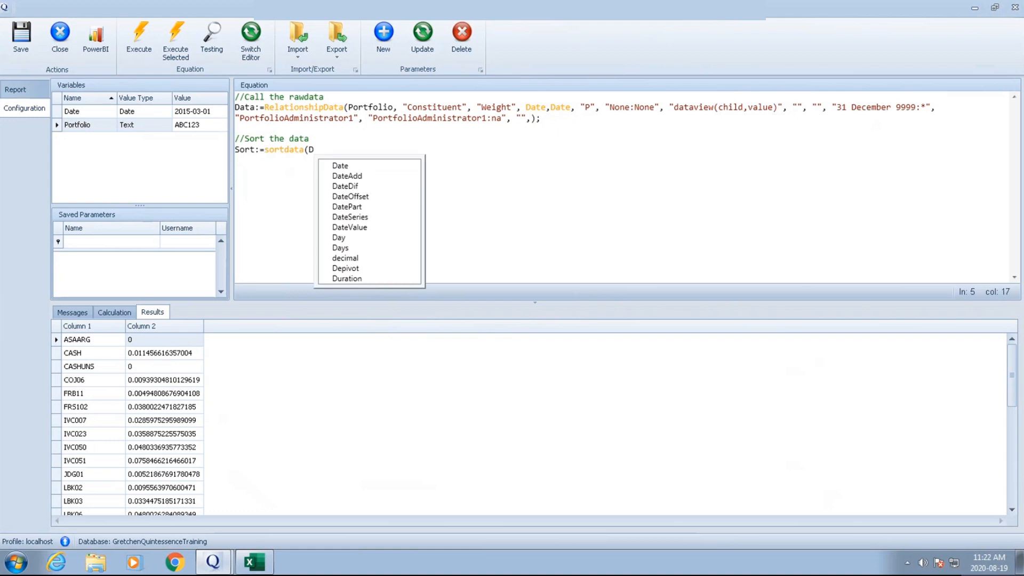
pyautogui.write('ata,')
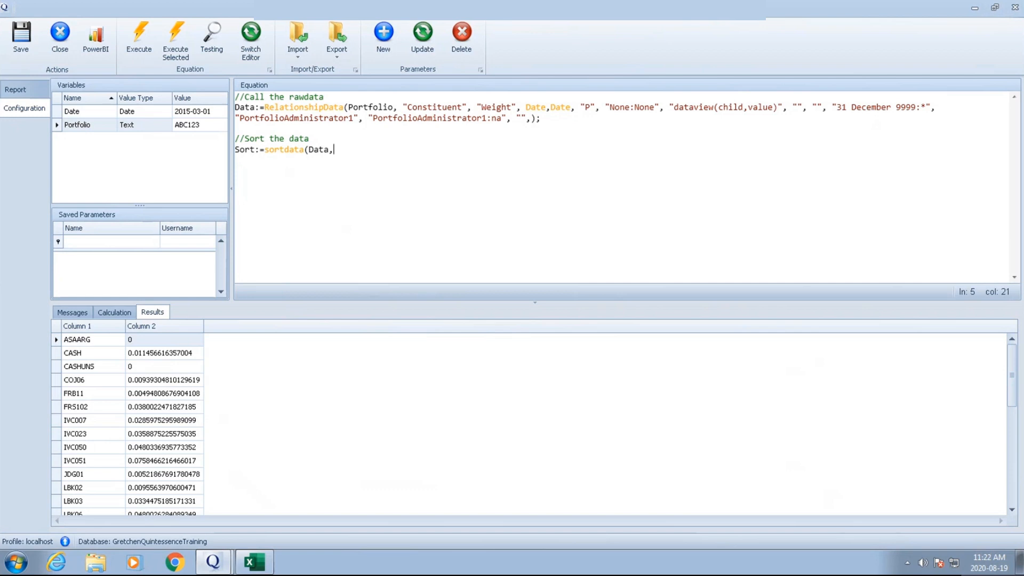
pyautogui.write('-2);')
pyautogui.click(139, 40)
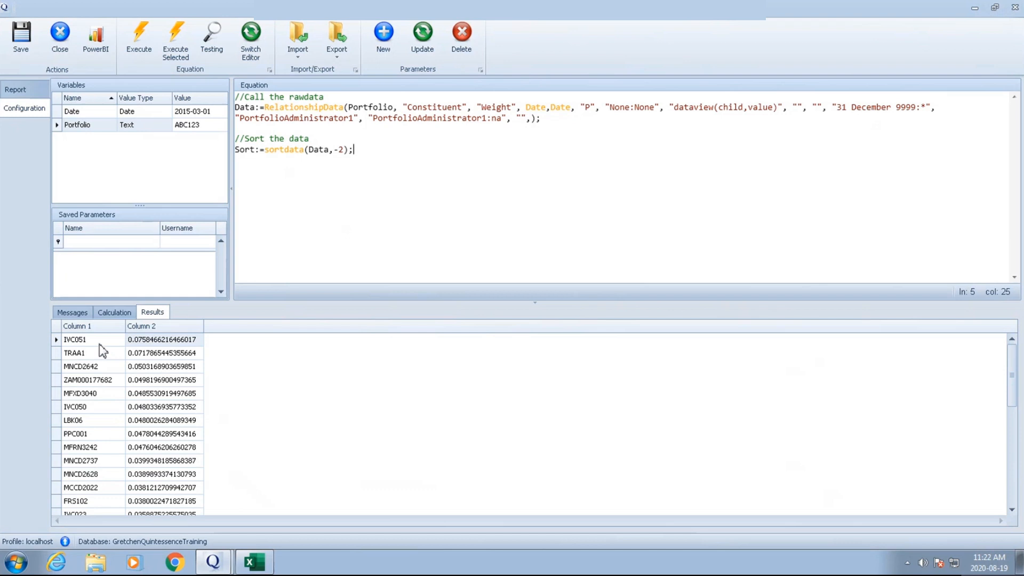
pyautogui.moveTo(1012, 368); pyautogui.dragTo(1018, 405)
# - Add the comment "//Top ten lines" below the Sort assignment, separated by a blank line
pyautogui.press('Return')
pyautogui.press('Return')
pyautogui.write('//T')
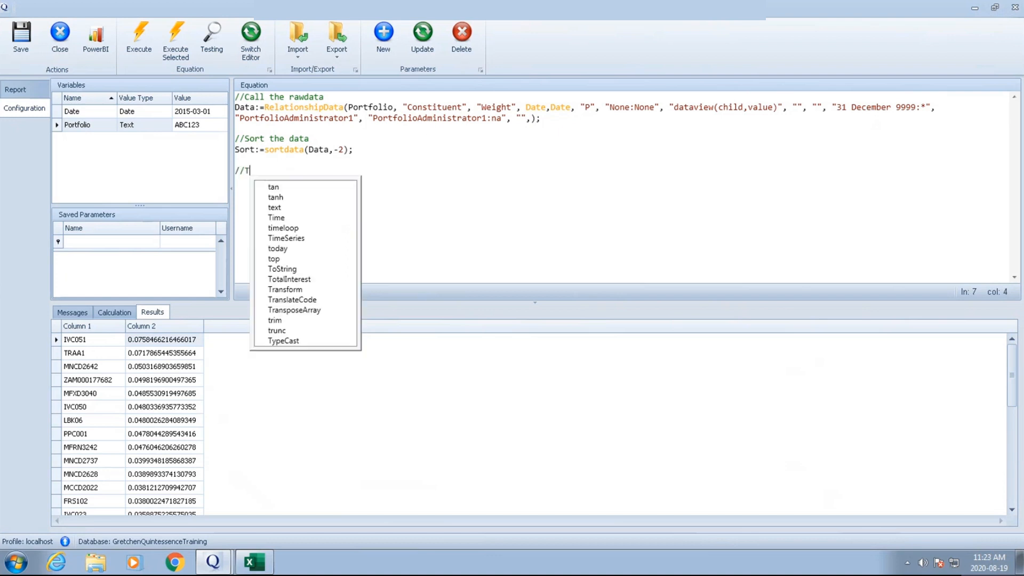
pyautogui.write('op ten ')
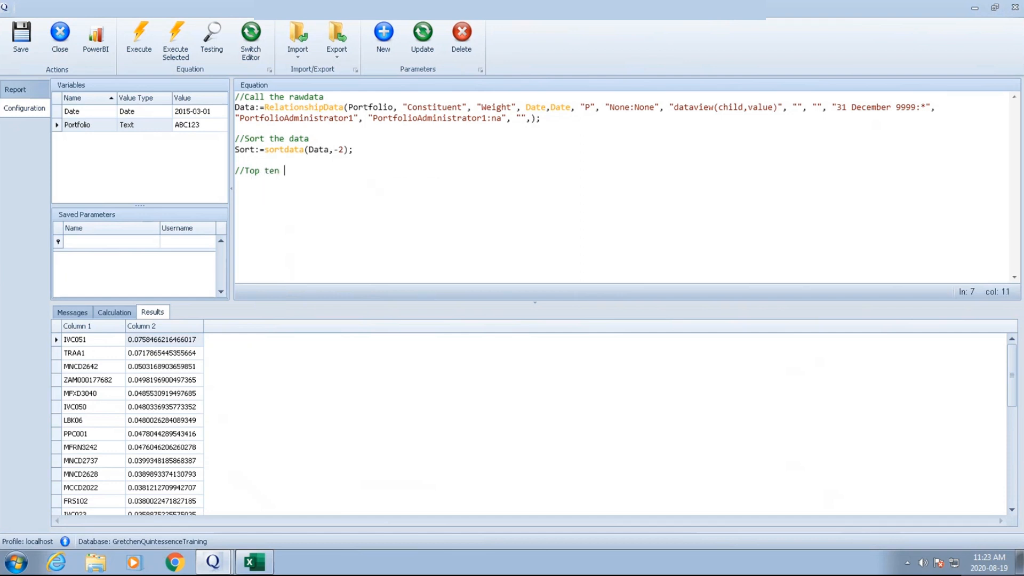
pyautogui.write('lines')
pyautogui.press('Return')
# - Define TopTen:=Top(Sort,10); under the top ten comment and execute the equation
pyautogui.write('TopTen:=Top(')
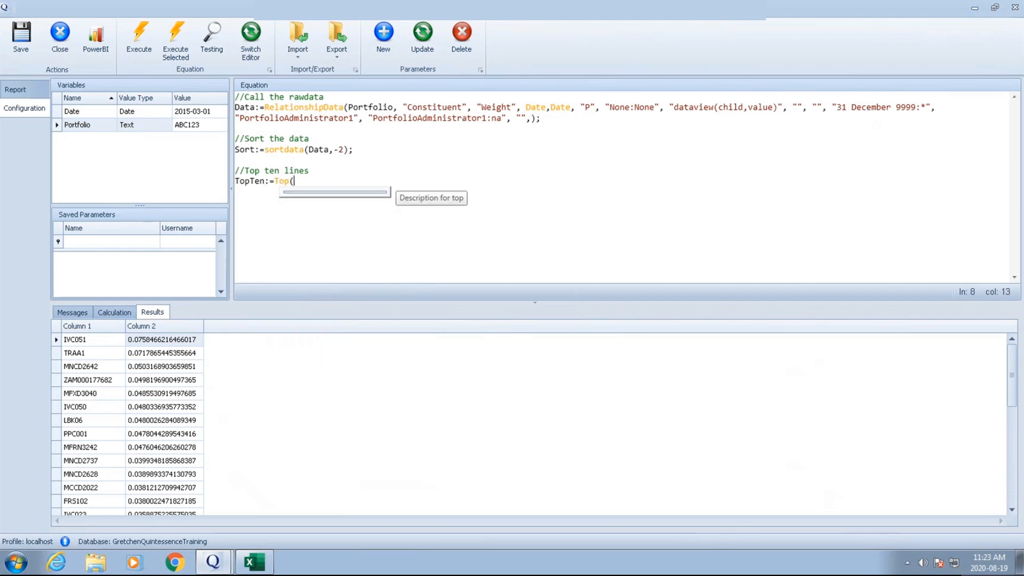
pyautogui.write('Sort')
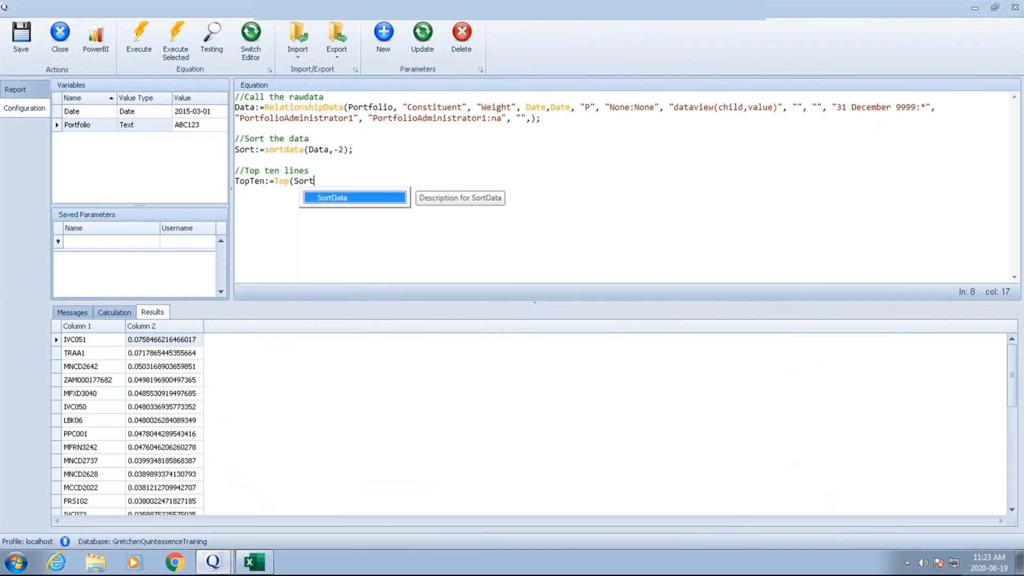
pyautogui.write(',10);')
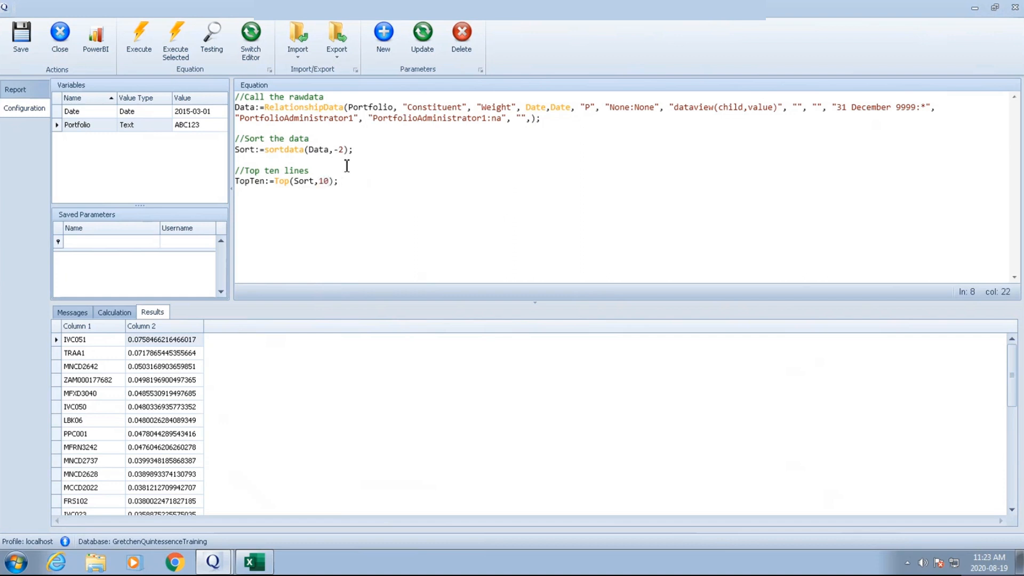
pyautogui.click(138, 36)
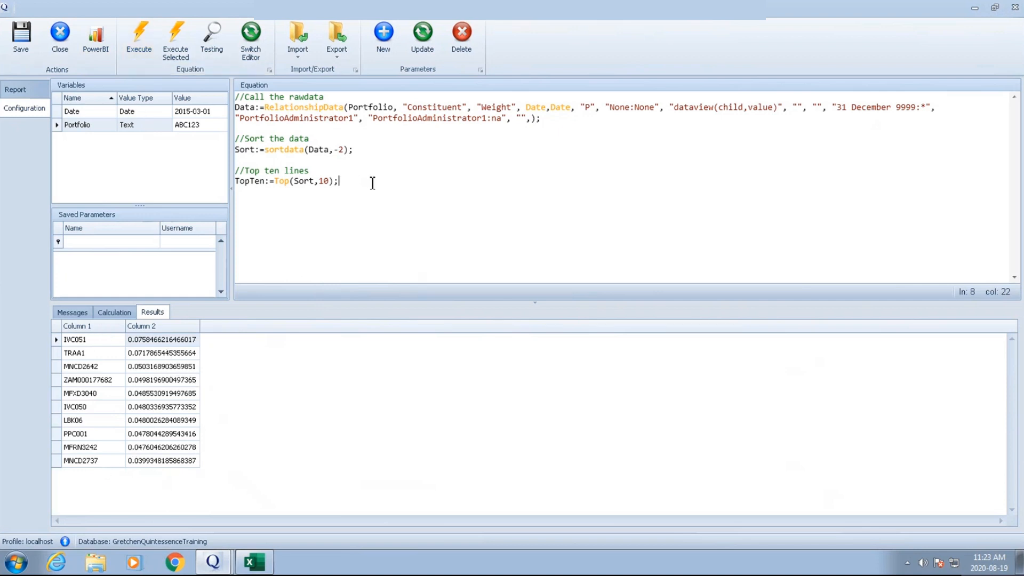
# - Add the comment "//Generate Headers" below the TopTen assignment, separated by a blank line
pyautogui.press('Return')
pyautogui.press('Return')
pyautogui.write('//Generate Headers')
pyautogui.press('Return')
# - Define Headers:=Span("Arr1*Arr2",Portfolio,text(Date,"dd-MMM-yyyy")); and execute the equation
pyautogui.write('Headers:=')
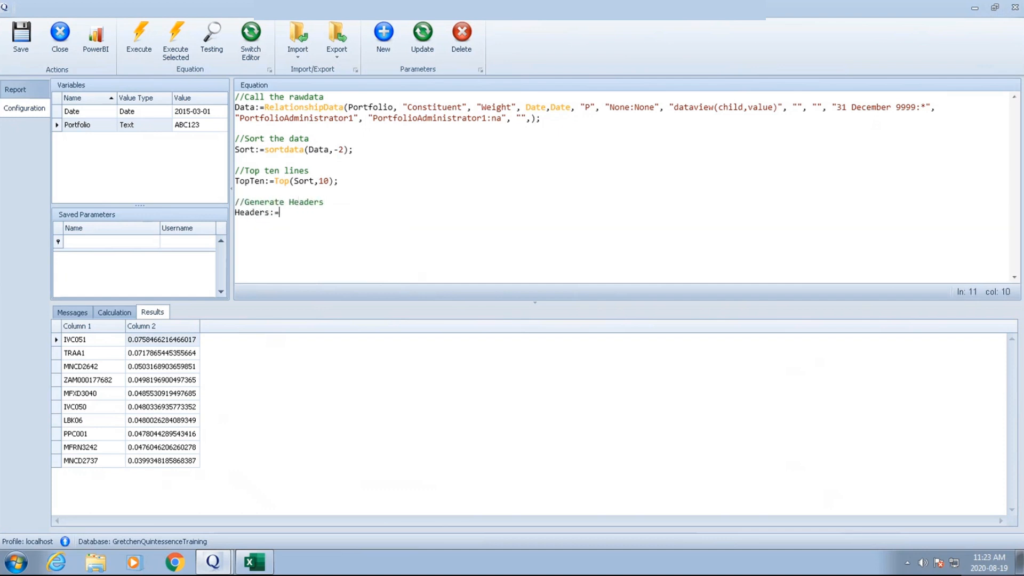
pyautogui.write('Spnaan("A')
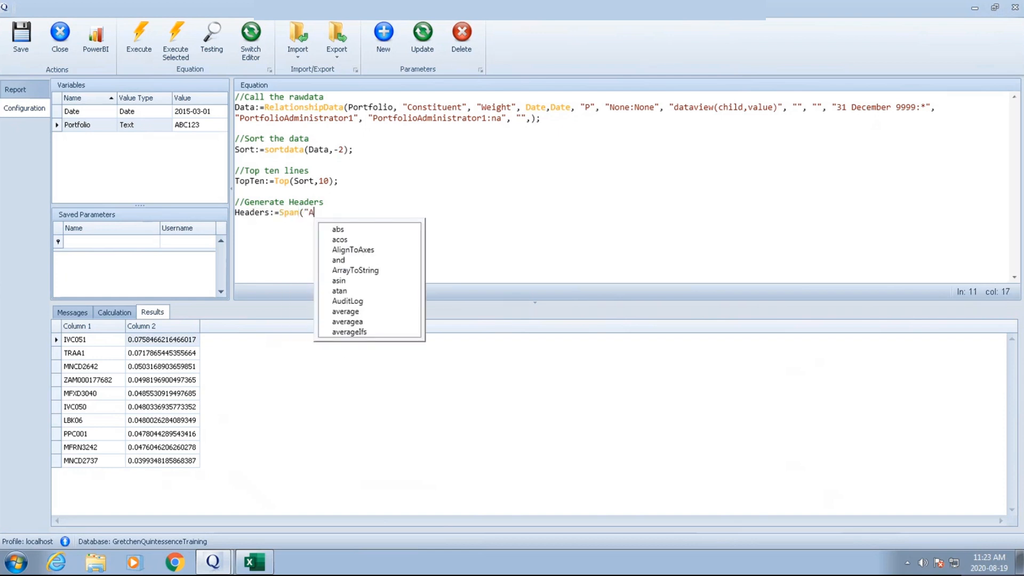
pyautogui.write('rr1*Arr2",')
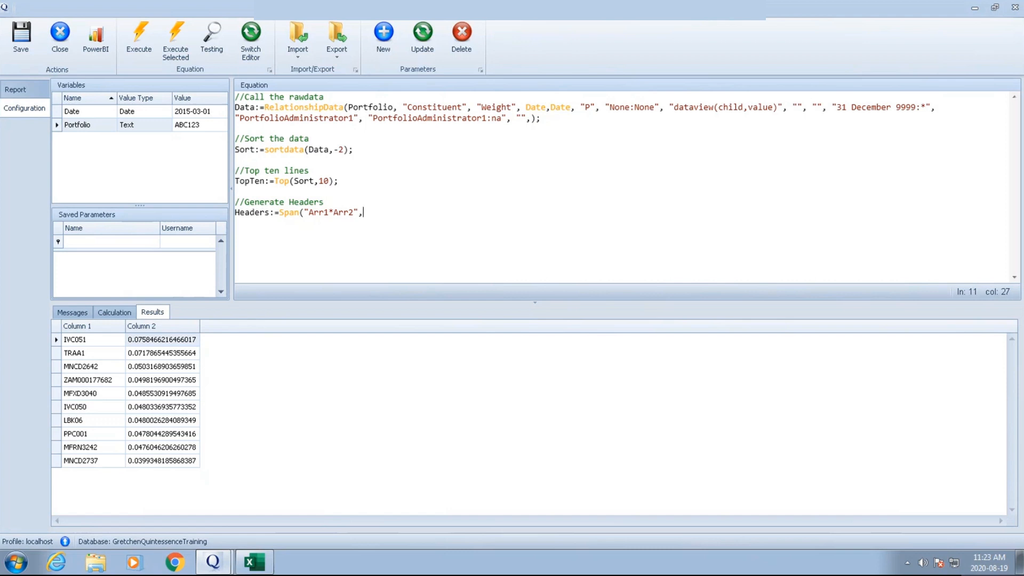
pyautogui.write('Portfolio,text')
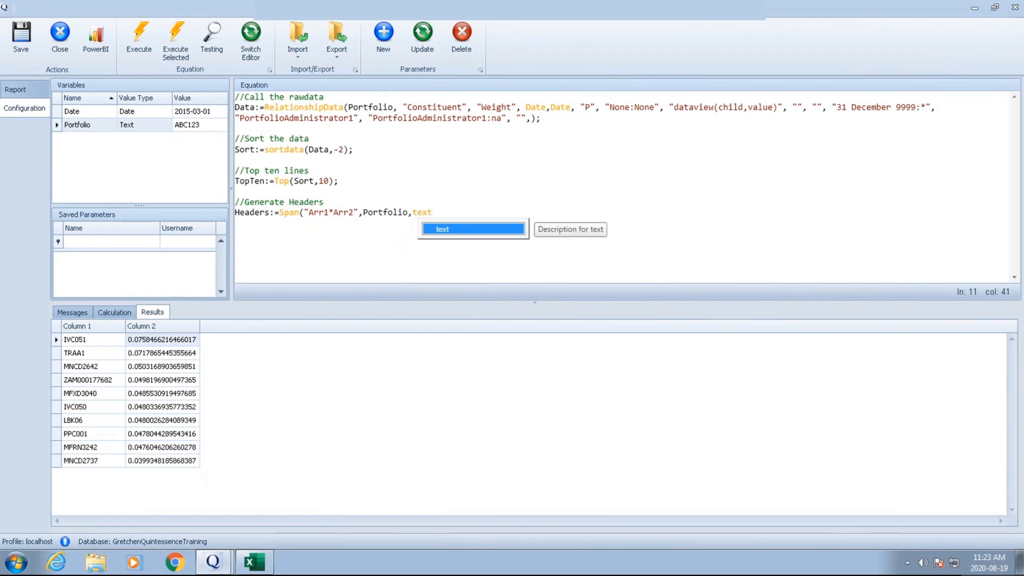
pyautogui.write('(')
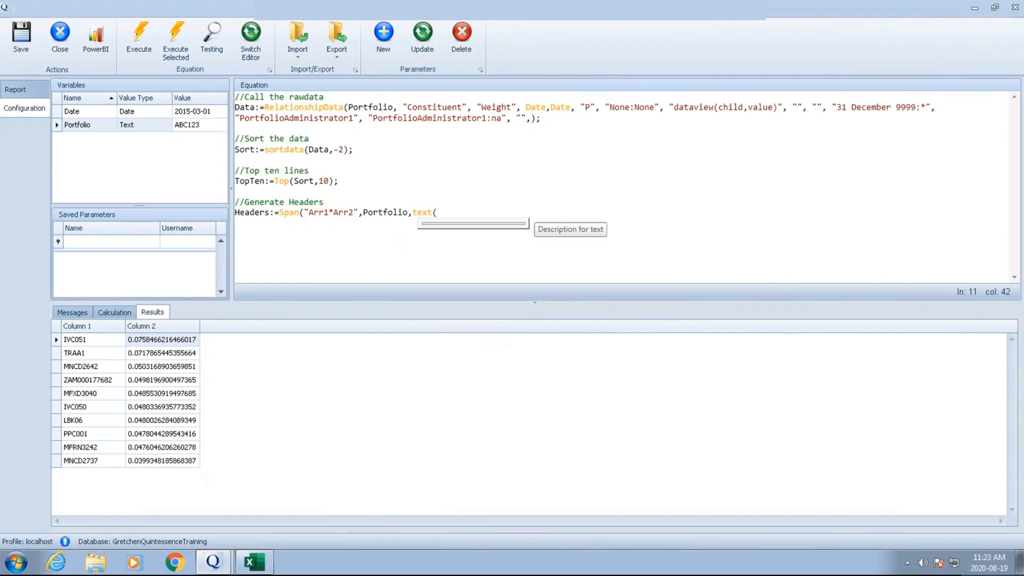
pyautogui.write('Da')
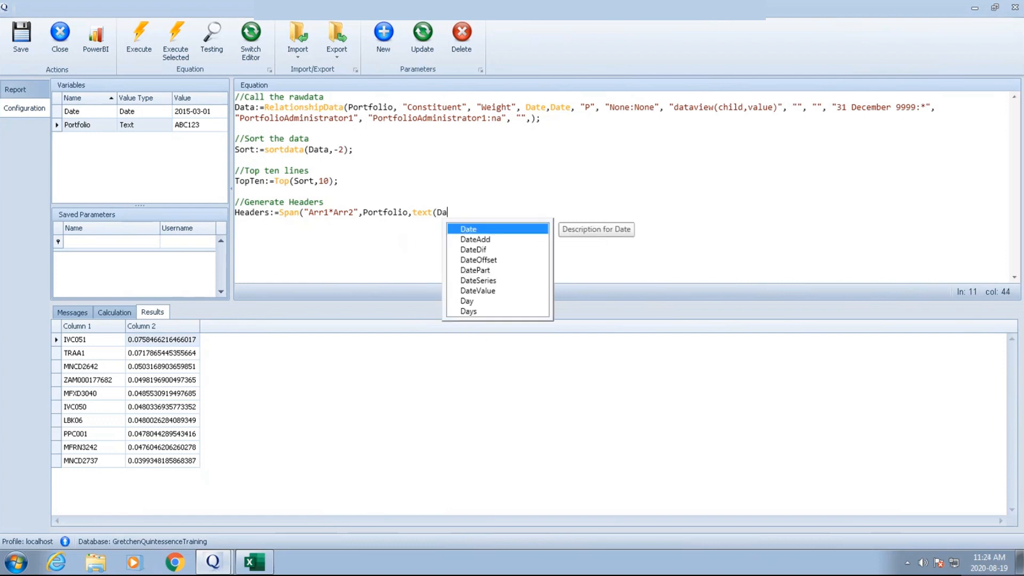
pyautogui.write('te,"')
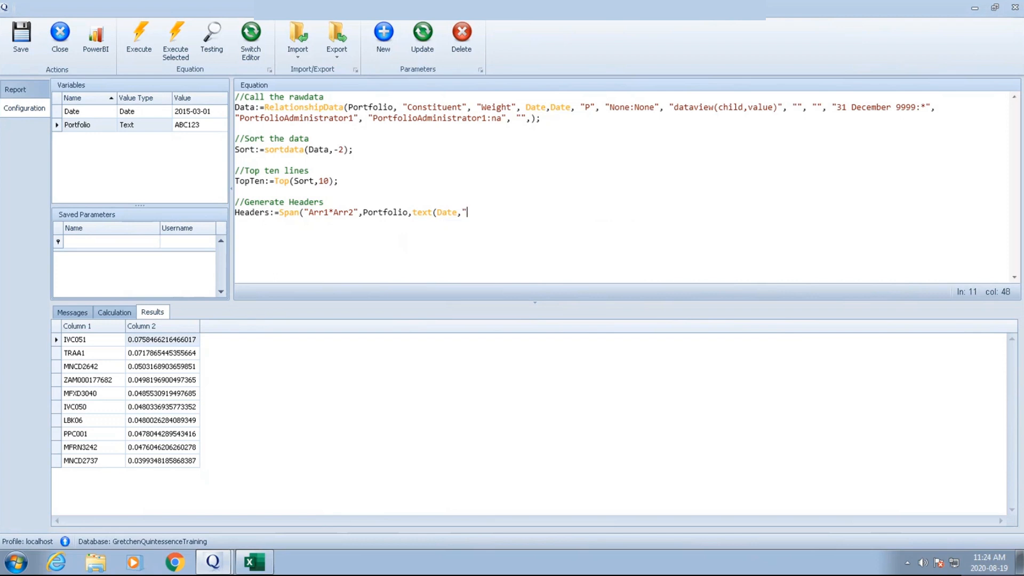
pyautogui.write('dd-MMM-yyyy"));')
pyautogui.click(139, 40)
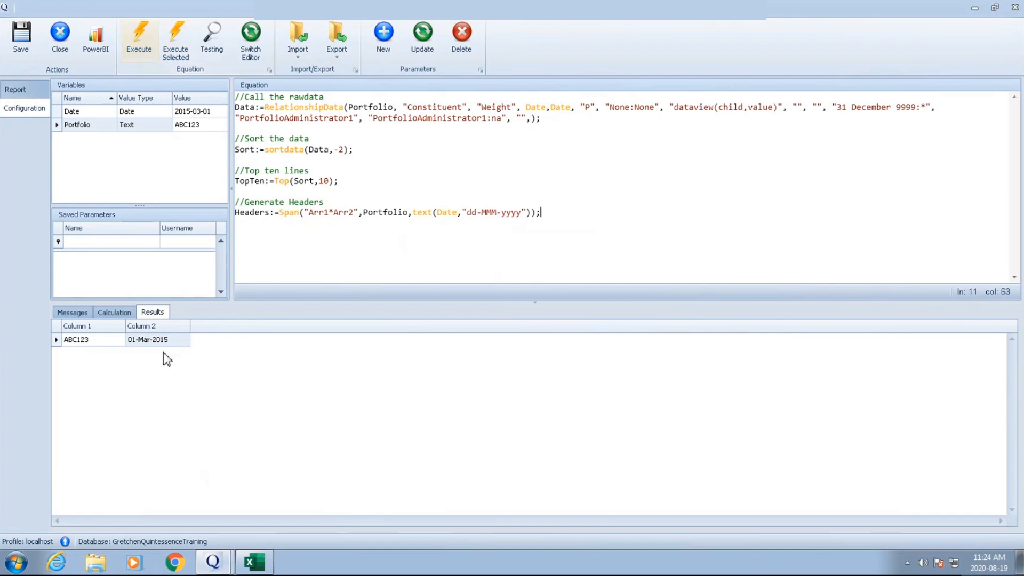
# - Add the comment "//Span the headers to get a result" below the Headers assignment, separated by a blank line
pyautogui.press('Return')
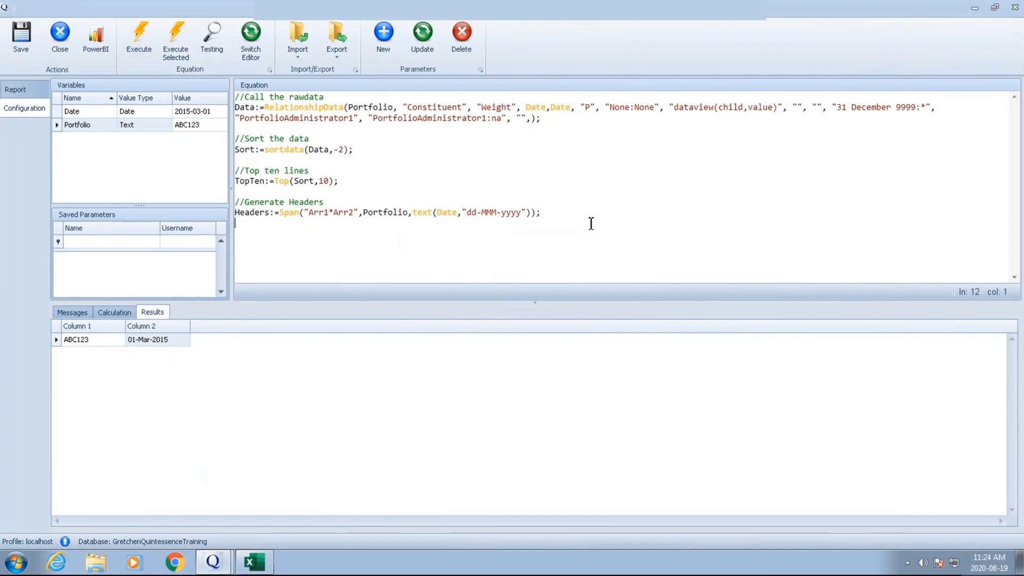
pyautogui.write('//S')
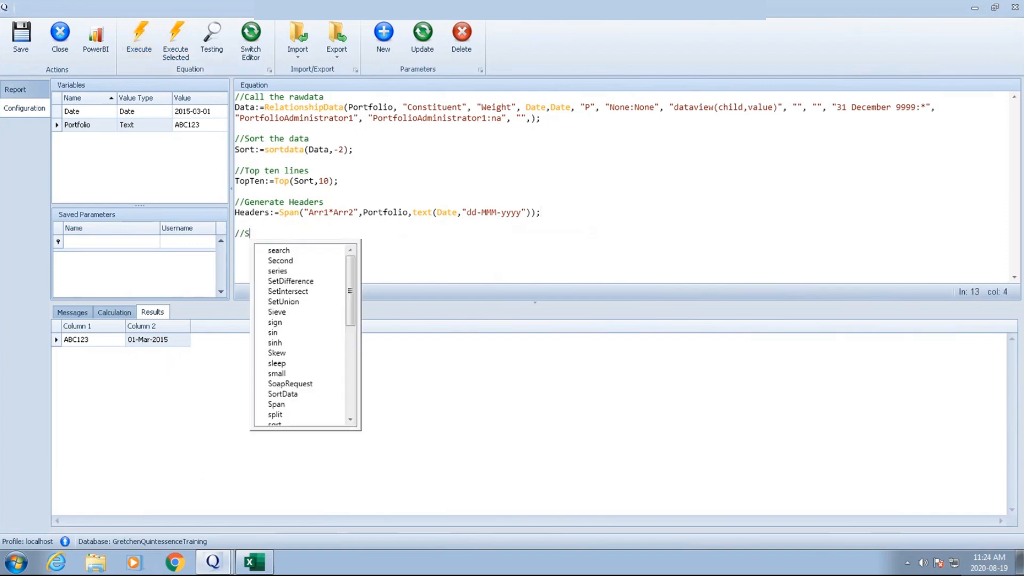
pyautogui.write('pan the headers to ge')
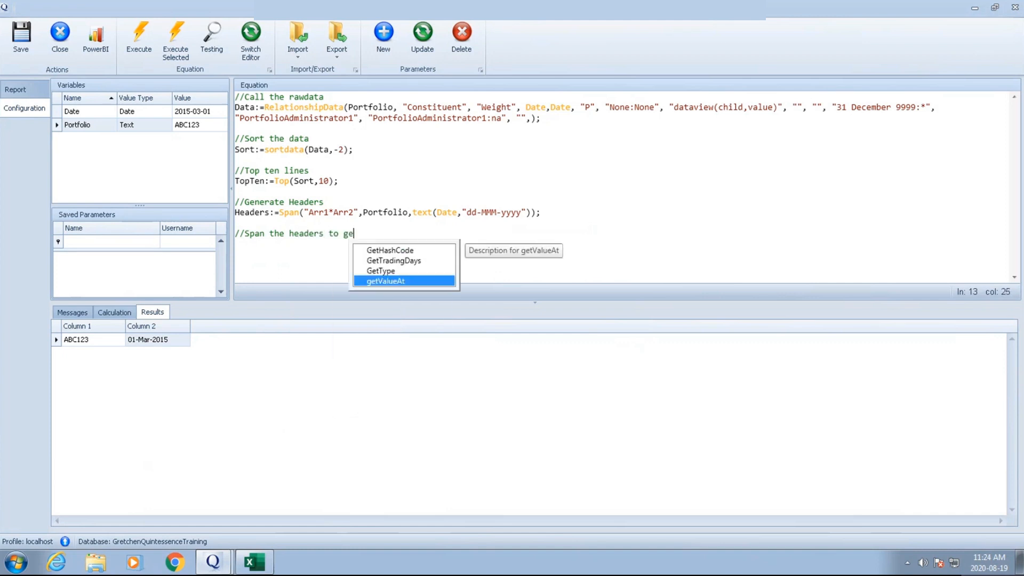
pyautogui.write('t a result')
pyautogui.press('Return')
# - Define Result:=Span("Arr1/Arr2",Headers,TopTen); to place the headers above the top ten rows, and execute the equation
pyautogui.write('Result:=')
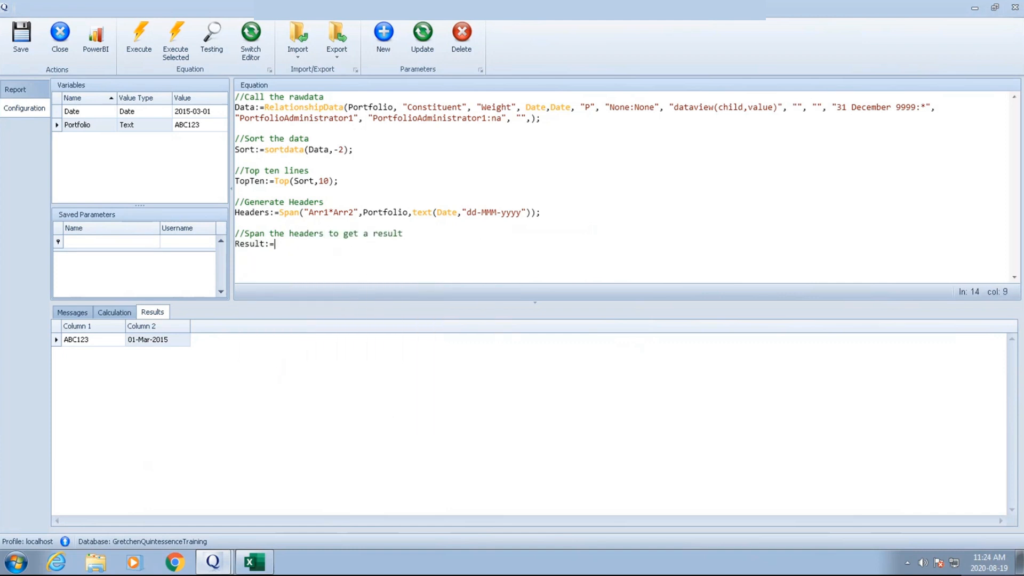
pyautogui.write('S')
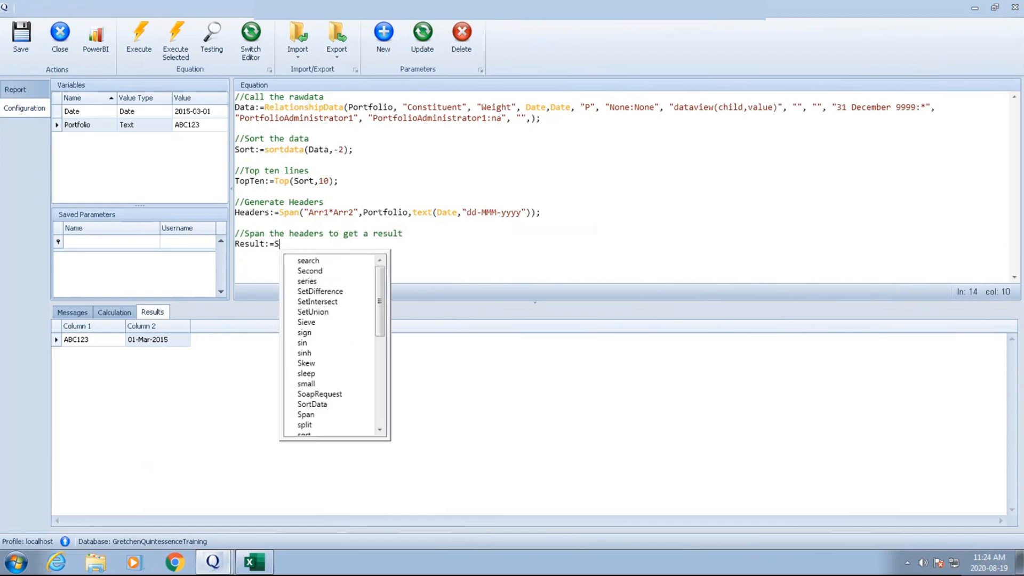
pyautogui.write('pan("Arr1/Arr2')
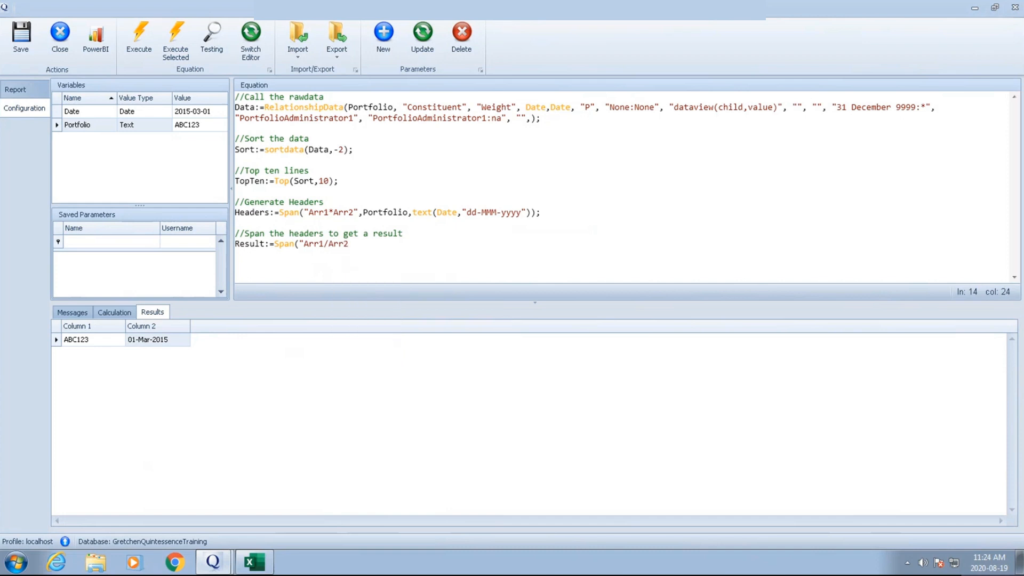
pyautogui.write('",Headers,TopTen);')
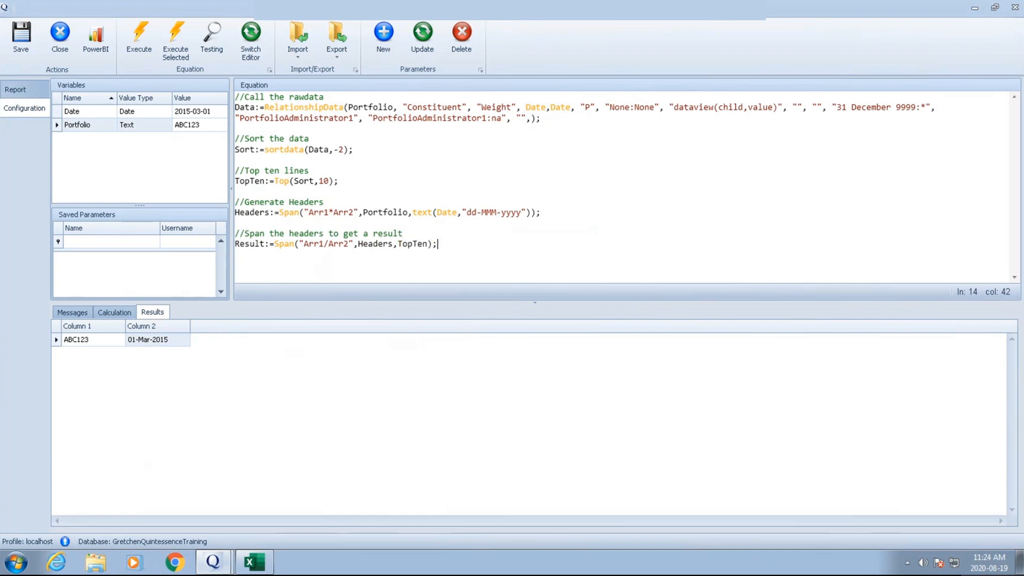
pyautogui.click(139, 40)
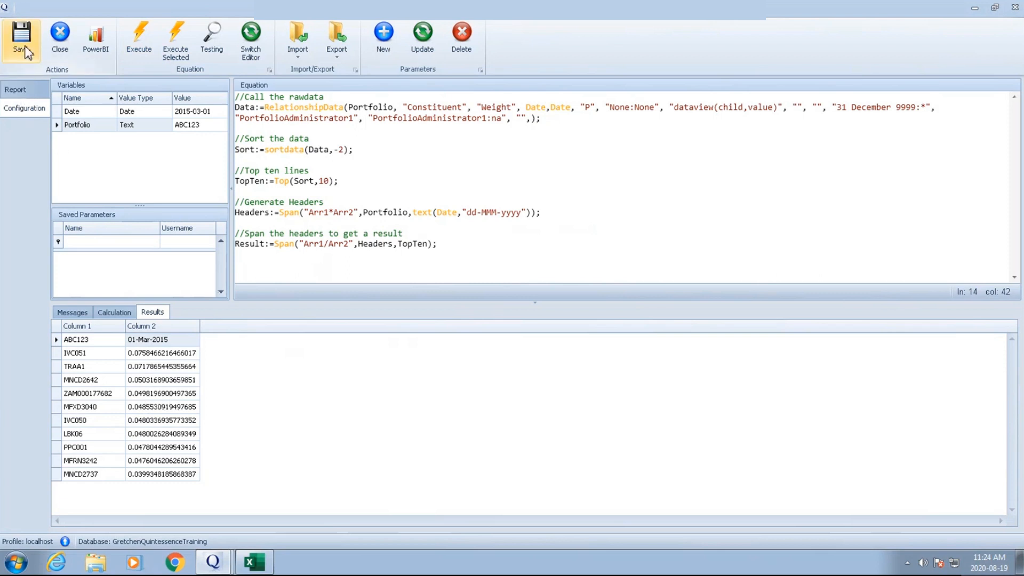
# - Check the report's name and parameter details, and switch to Excel to create a blank workbook
pyautogui.click(34, 90)
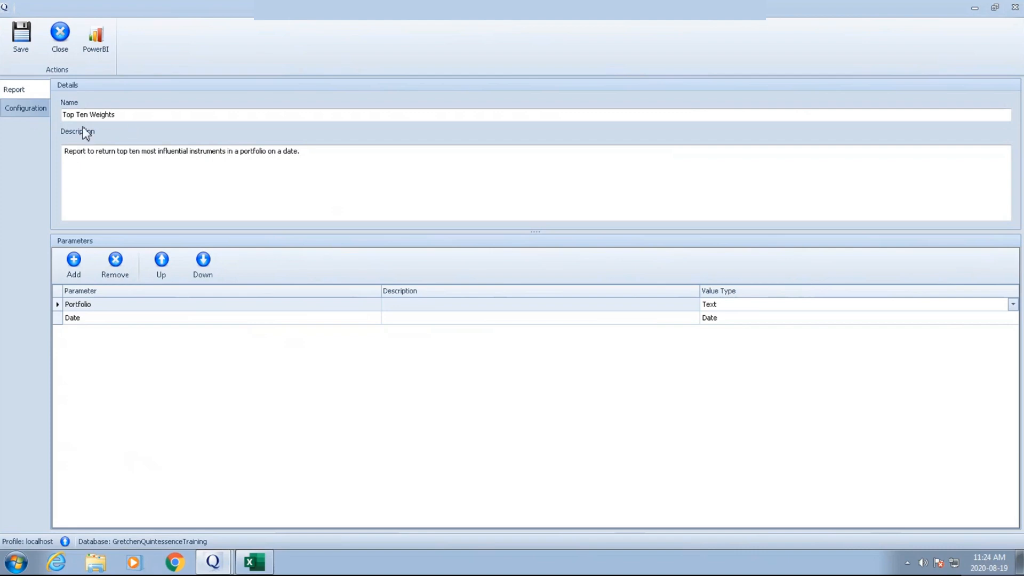
pyautogui.click(26, 109)
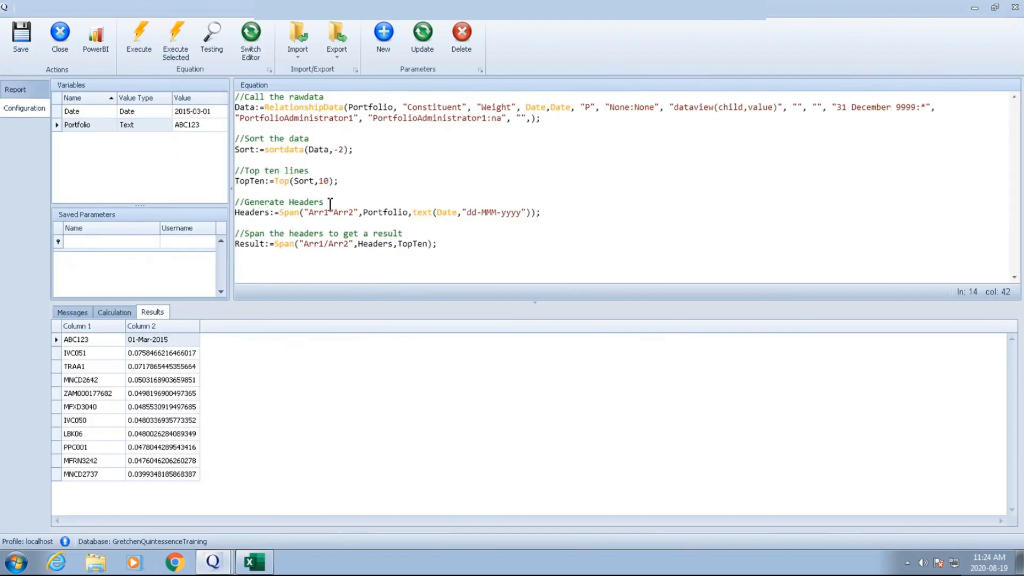
pyautogui.click(254, 561)
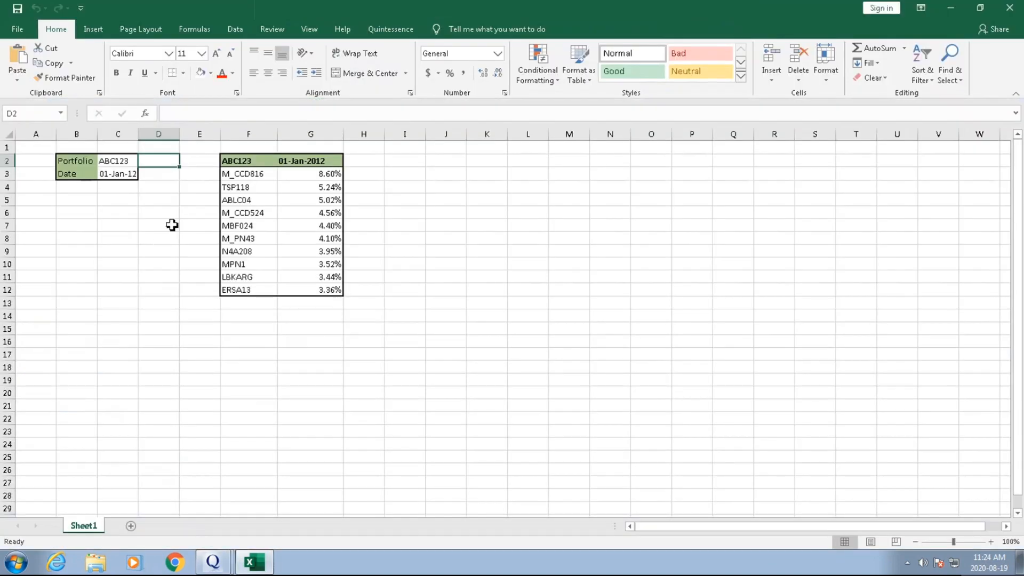
pyautogui.click(19, 30)
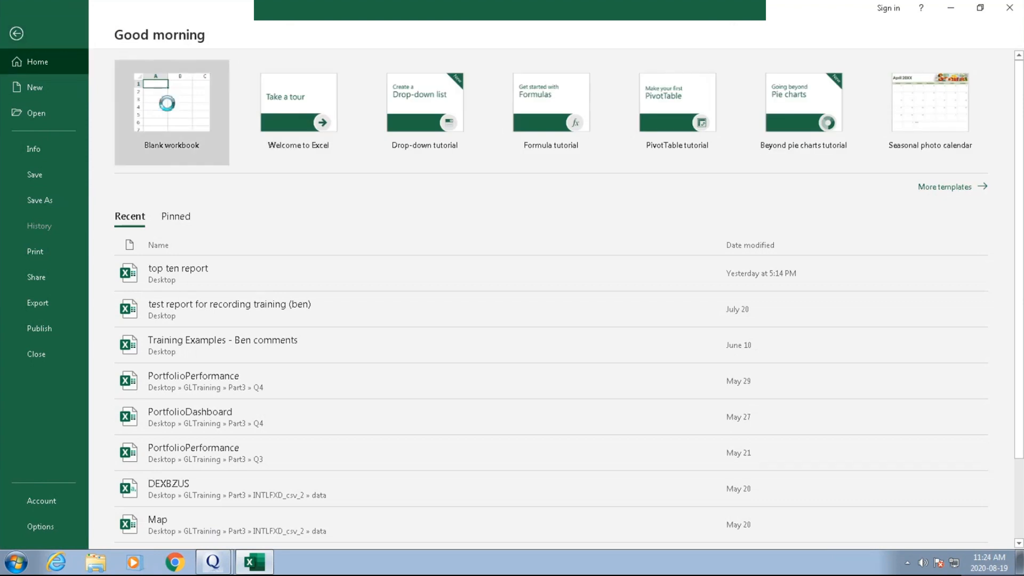
pyautogui.click(163, 104)
# - Label cells B2 and B3 Portfolio and Date, with the values ABC123 in C2 and 1 Mar 2015 in C3
pyautogui.click(92, 159)
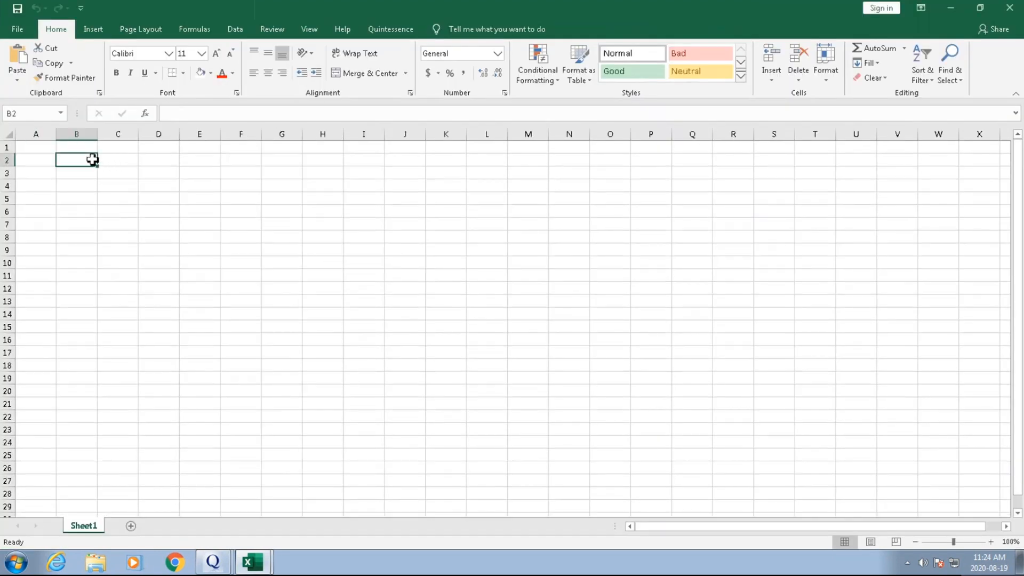
pyautogui.write('Portfolio')
pyautogui.press('Return')
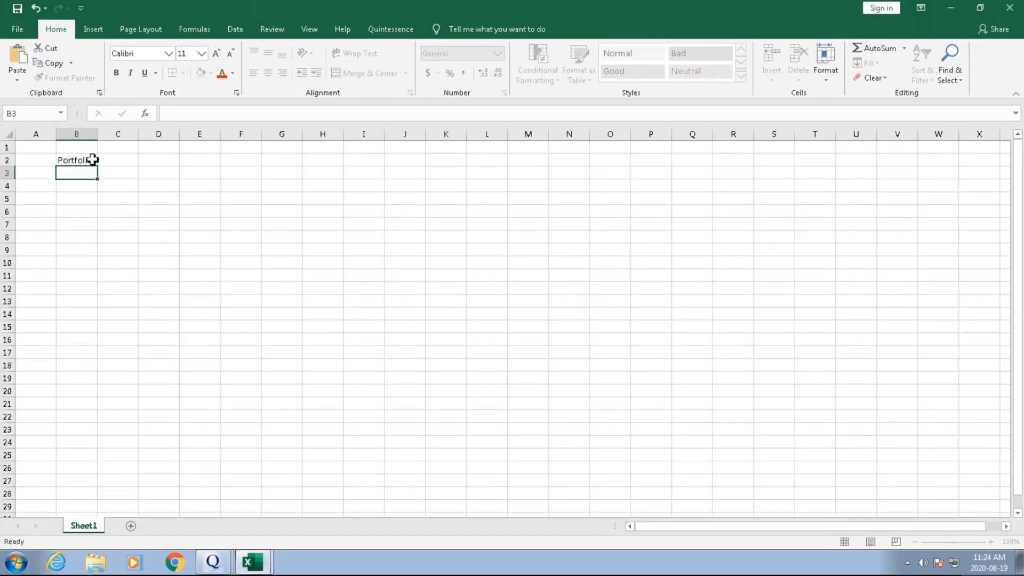
pyautogui.write('Date')
pyautogui.press('Tab')
pyautogui.press('Up')
pyautogui.write('ABC123')
pyautogui.press('Return')
pyautogui.write('1 Mar 20')
pyautogui.write('15')
pyautogui.press('Return')
# - Enter =Report("Top Ten Weights",,C2,C3) in cell E2 to call the report with the portfolio and date cells
pyautogui.press('Right')
pyautogui.press('Up')
pyautogui.press('Up')
pyautogui.press('Right')
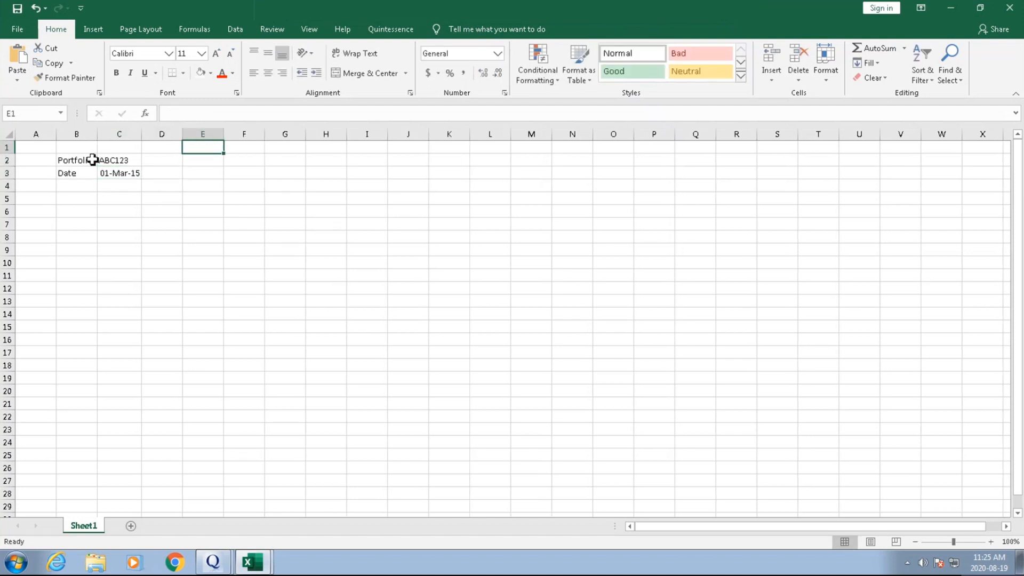
pyautogui.write('=repo')
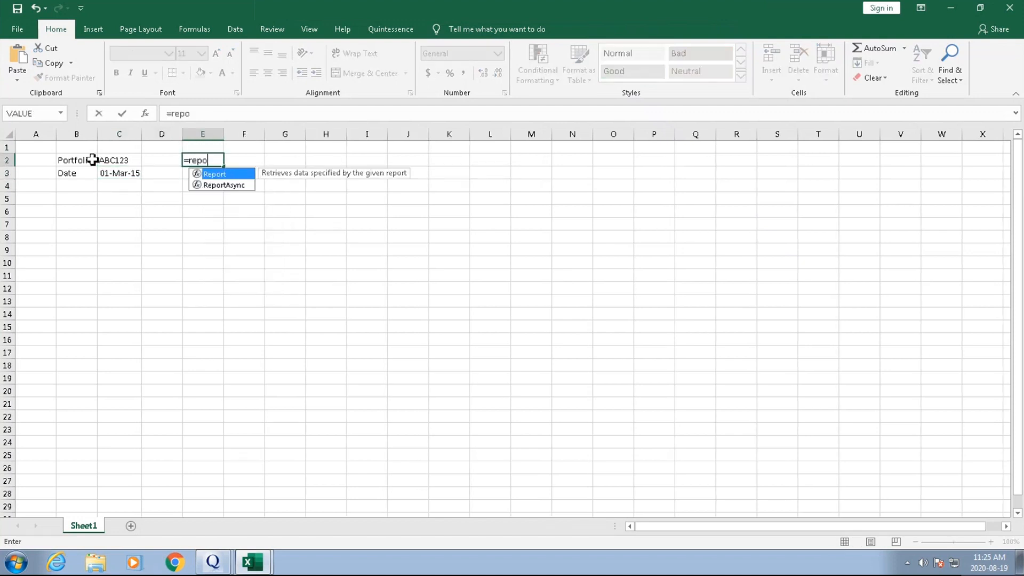
pyautogui.press('Tab')
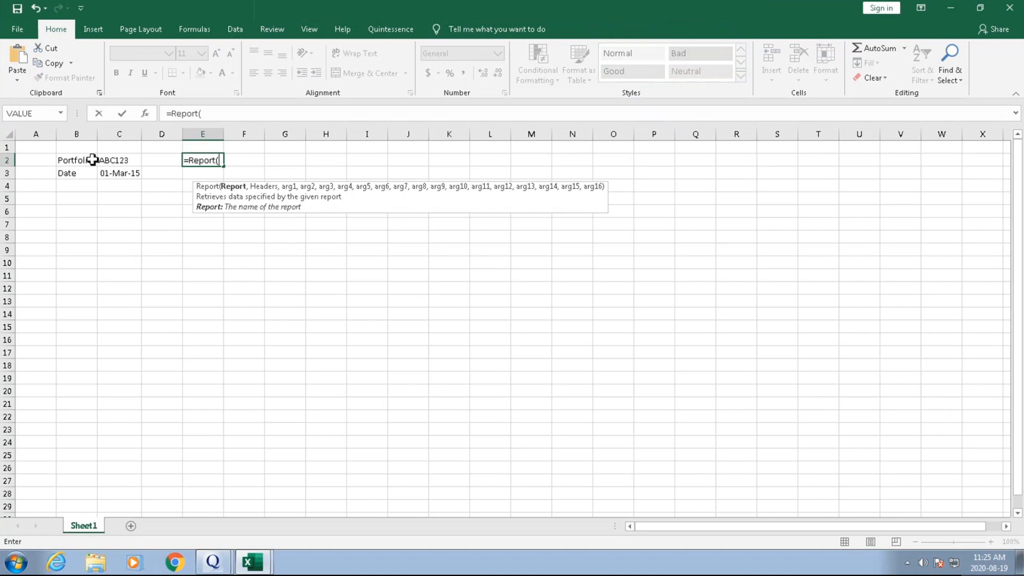
pyautogui.write('"Top Ten ')
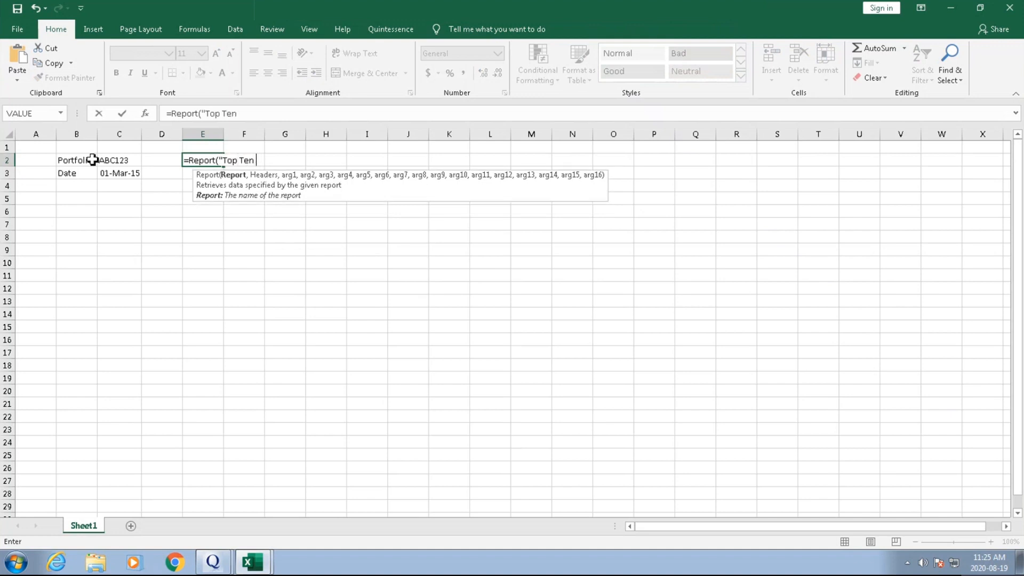
pyautogui.write('Weights",')
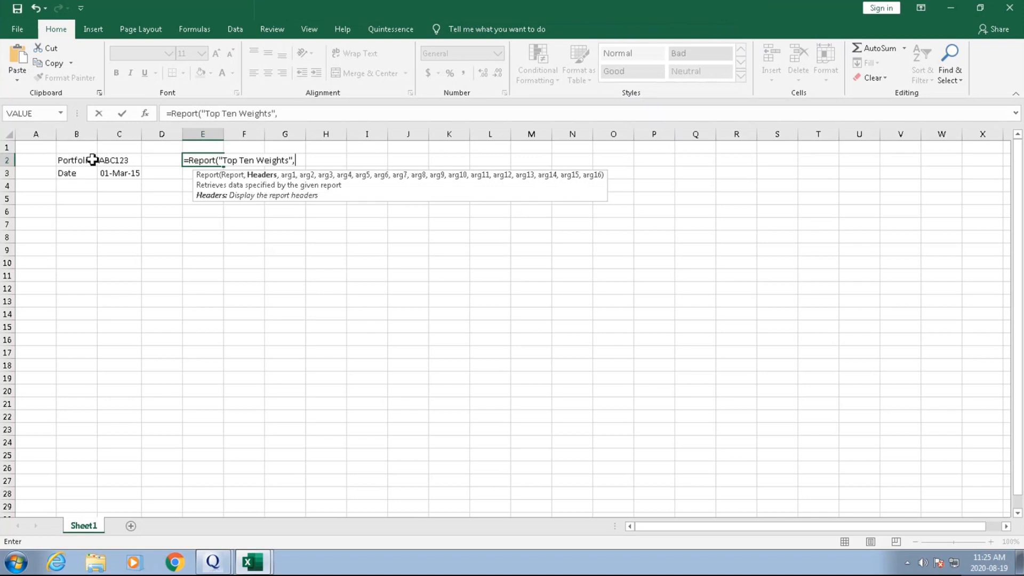
pyautogui.write(',')
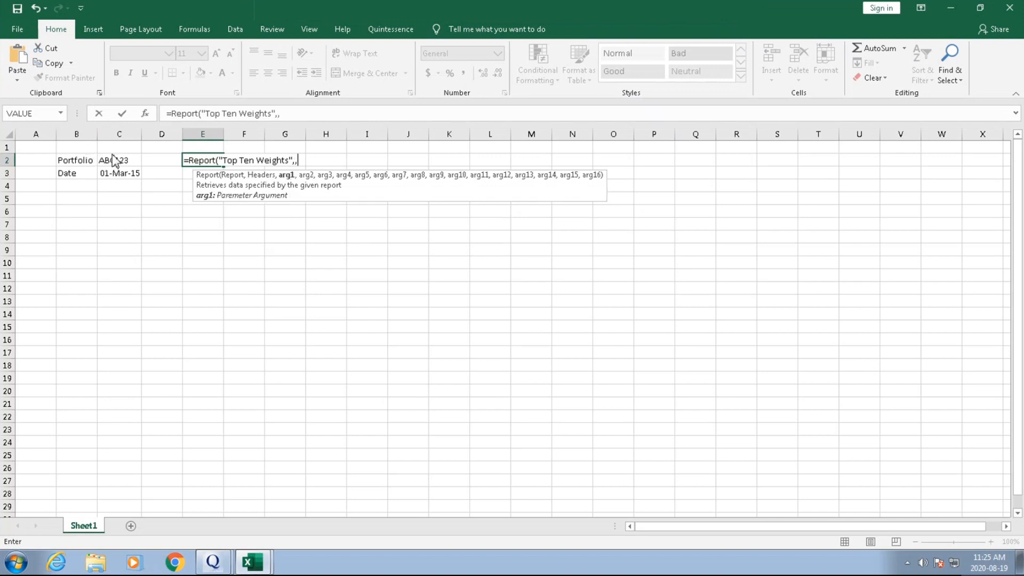
pyautogui.click(115, 161)
pyautogui.write(',')
pyautogui.click(133, 173)
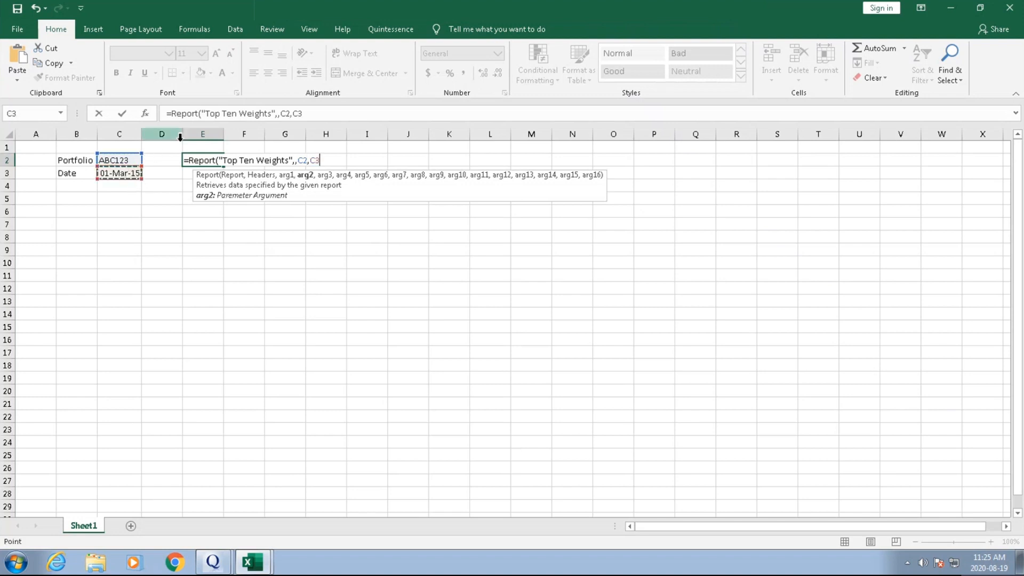
pyautogui.press('Return')
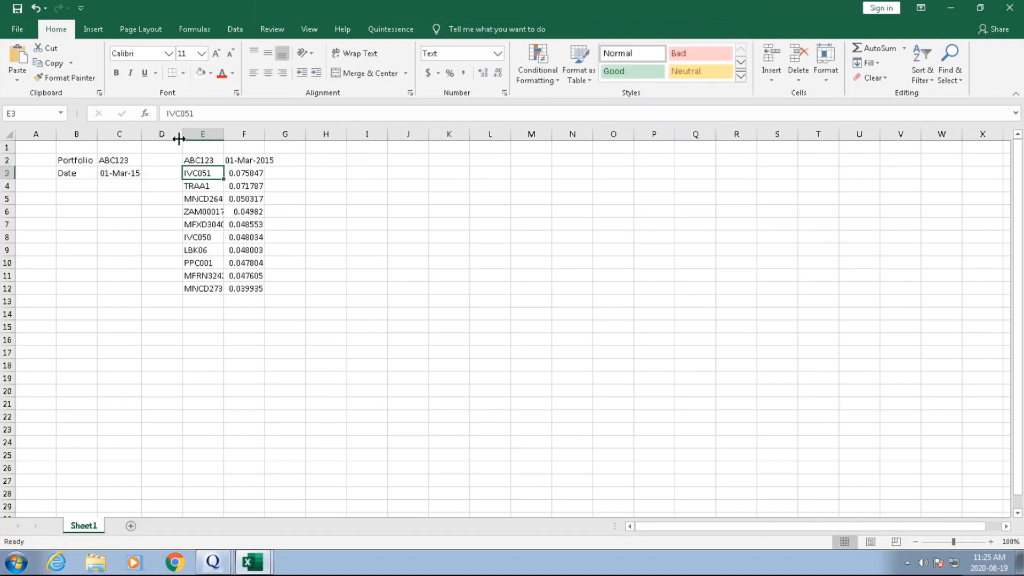
# - Autofit columns F and E to their contents, and fill the whole sheet with light grey
pyautogui.doubleClick(264, 134)
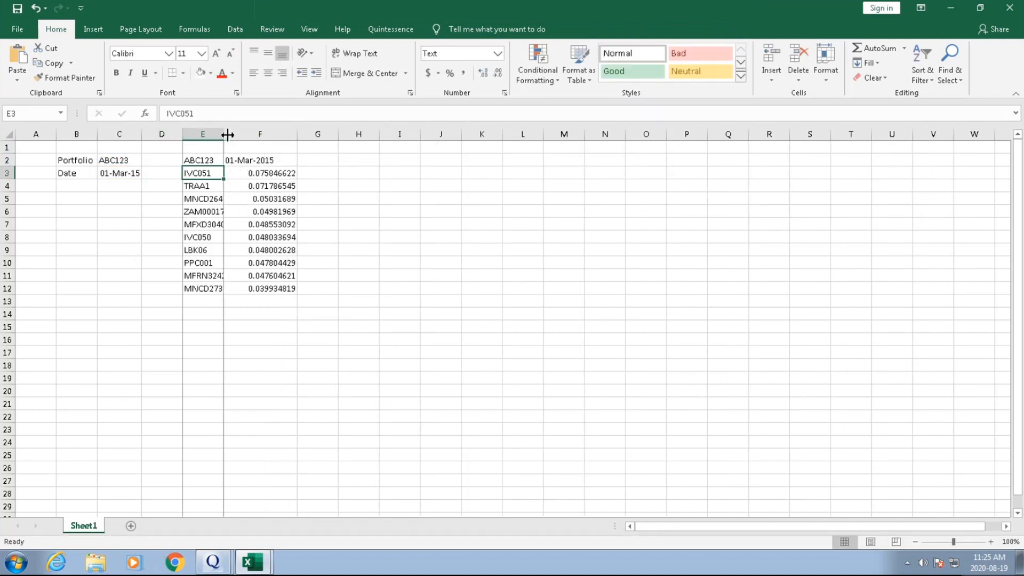
pyautogui.doubleClick(223, 134)
pyautogui.click(8, 134)
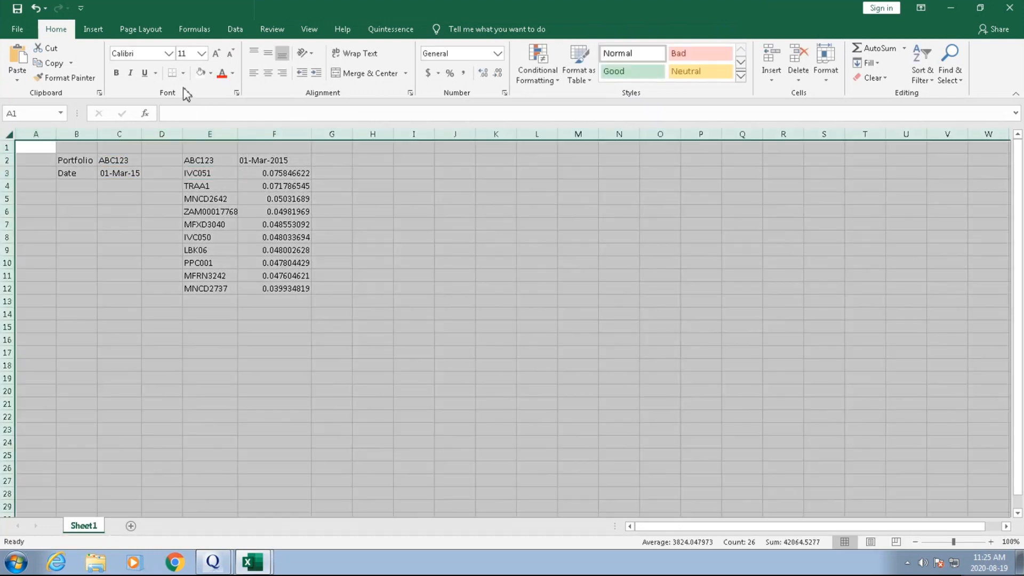
pyautogui.click(212, 73)
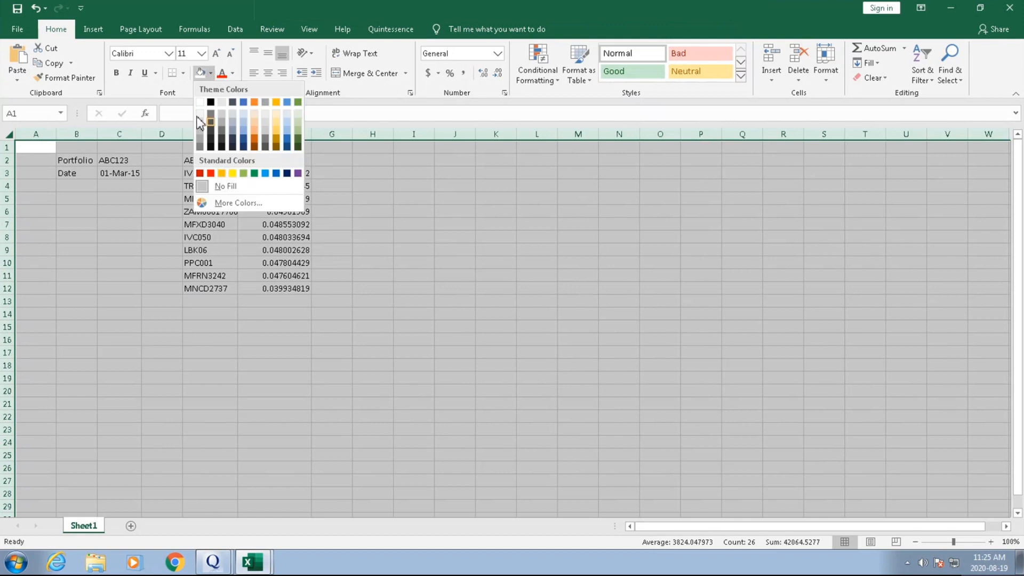
pyautogui.click(203, 108)
pyautogui.click(119, 224)
# - Apply thick outside borders around the input block B2:C3 and the report table E2:F12
pyautogui.moveTo(75, 160); pyautogui.dragTo(133, 174)
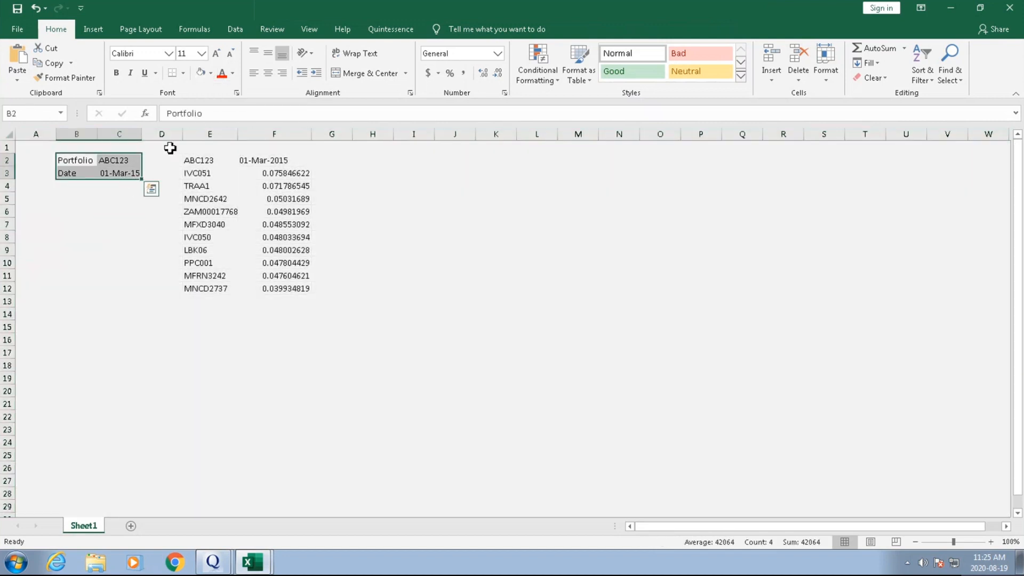
pyautogui.moveTo(204, 160); pyautogui.dragTo(295, 290)
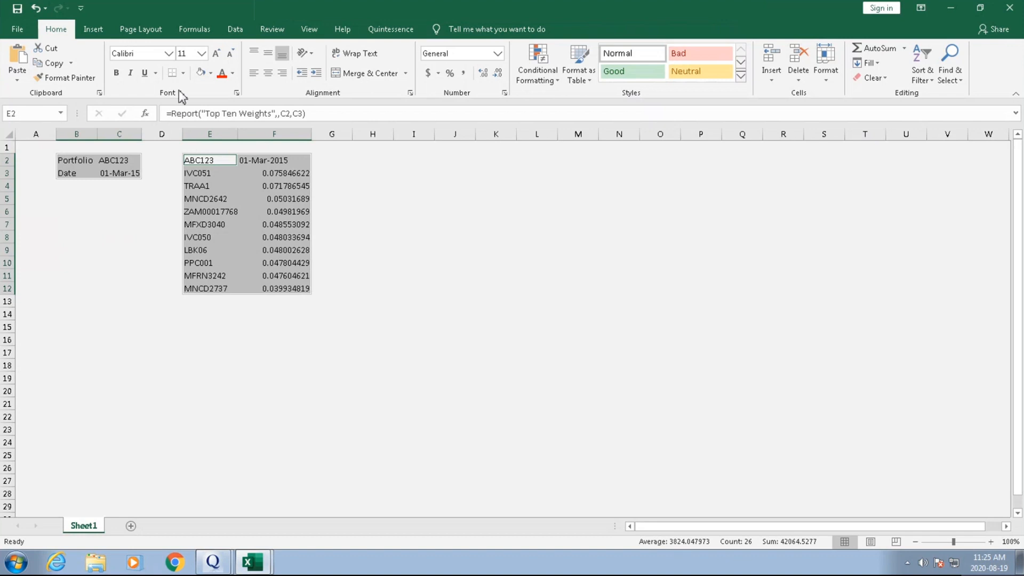
pyautogui.click(185, 74)
pyautogui.click(221, 212)
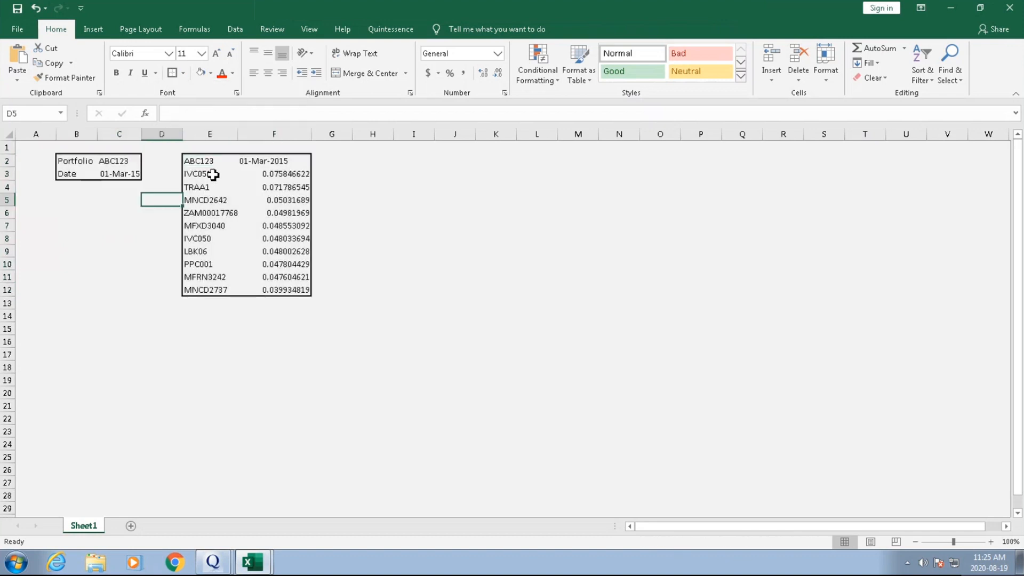
# - Add a bottom border beneath the report's header cells E2:F2
pyautogui.keyDown('shift'); pyautogui.click(258, 163); pyautogui.keyUp('shift')
pyautogui.click(183, 73)
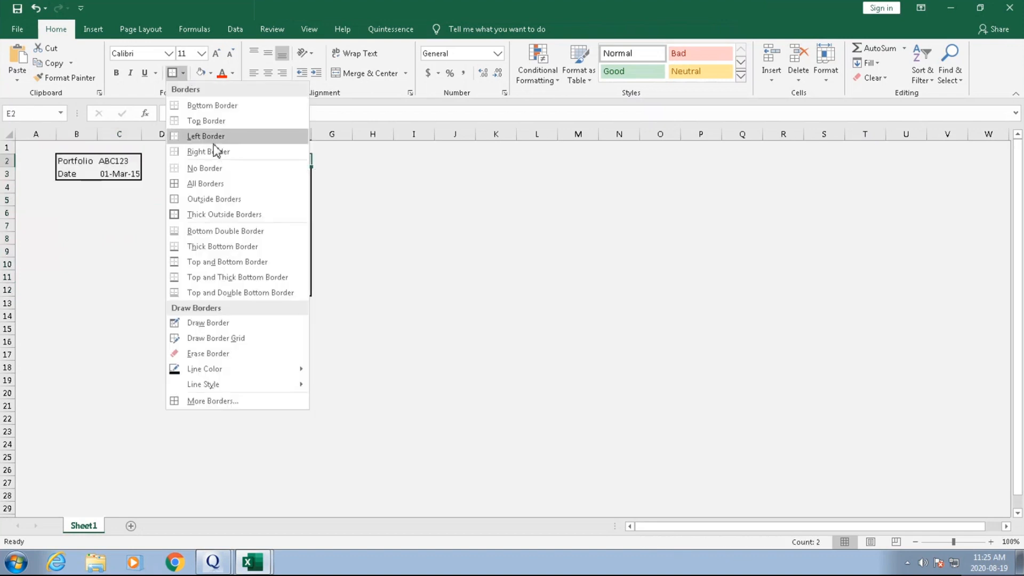
pyautogui.click(209, 108)
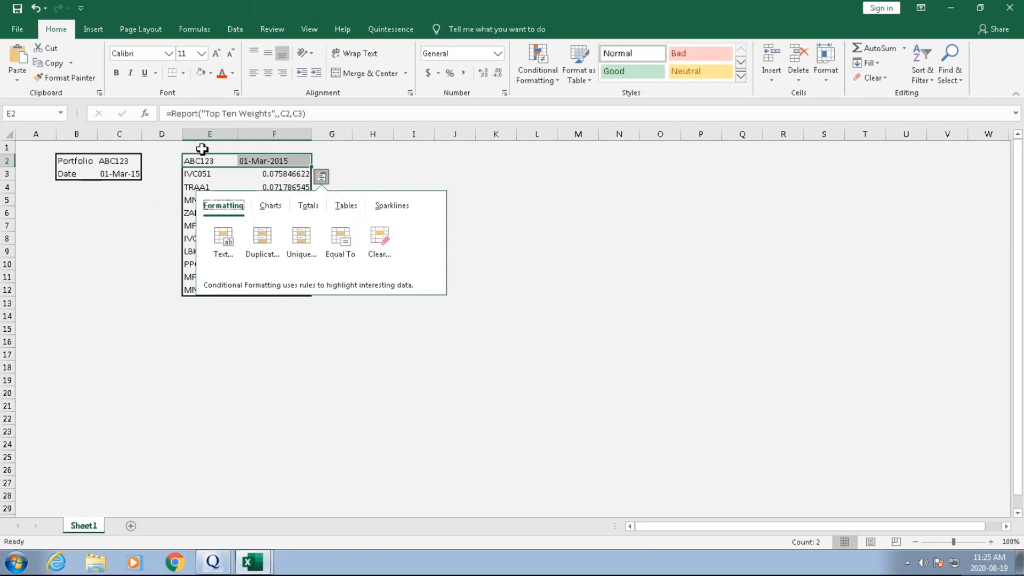
pyautogui.click(212, 172)
# - Make the report headers in E2:F2 and the Portfolio and Date labels in B2:B3 bold
pyautogui.moveTo(245, 161); pyautogui.dragTo(265, 163)
pyautogui.hotkey('ctrl', 'b')
pyautogui.click(252, 223)
pyautogui.moveTo(91, 160); pyautogui.dragTo(127, 169)
pyautogui.hotkey('ctrl', 'b')
# - Fill the input values in C2:C3 and the report rows in E3:F12 with white
pyautogui.keyDown('ctrl'); pyautogui.moveTo(197, 174); pyautogui.dragTo(291, 288); pyautogui.keyUp('ctrl')
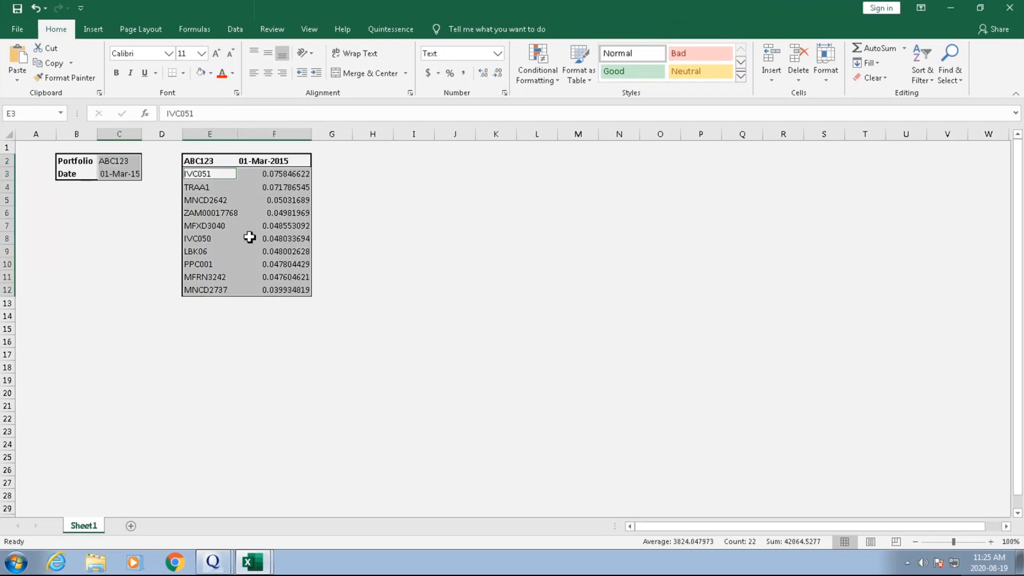
pyautogui.click(183, 73)
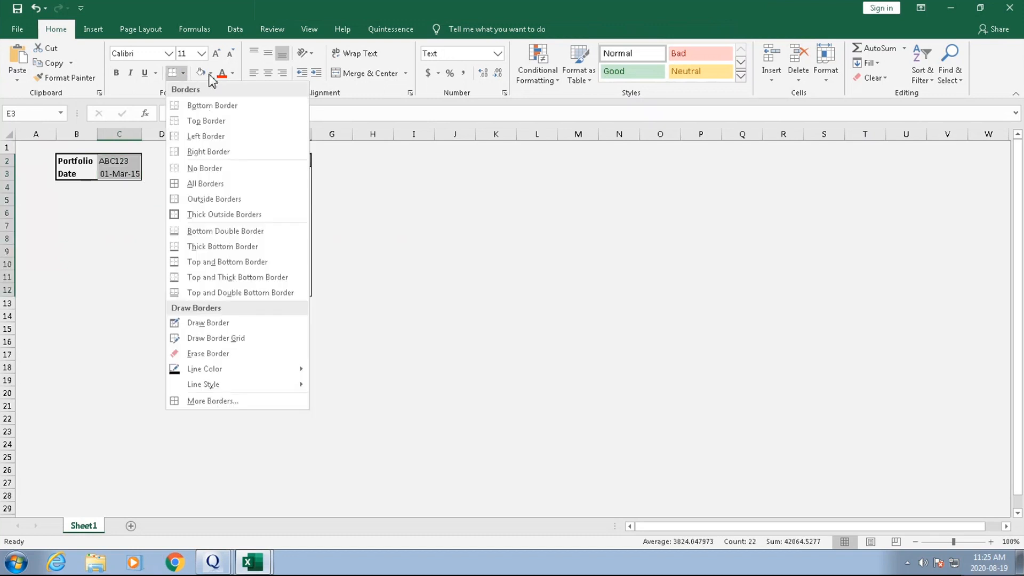
pyautogui.click(211, 74)
pyautogui.click(199, 101)
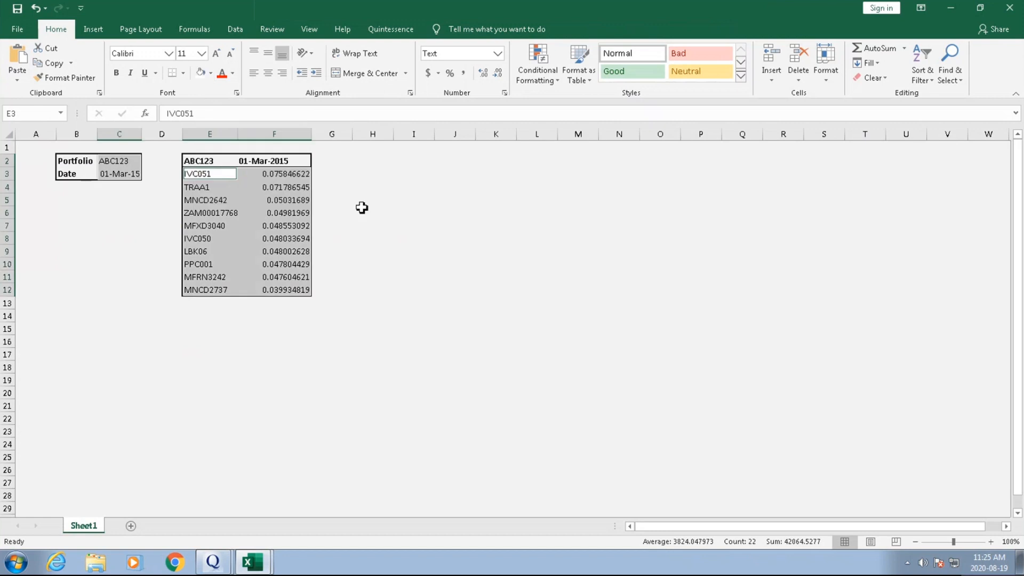
pyautogui.click(374, 211)
# - Format the weights in column F as percentages with two decimal places, and narrow the column slightly
pyautogui.click(274, 134)
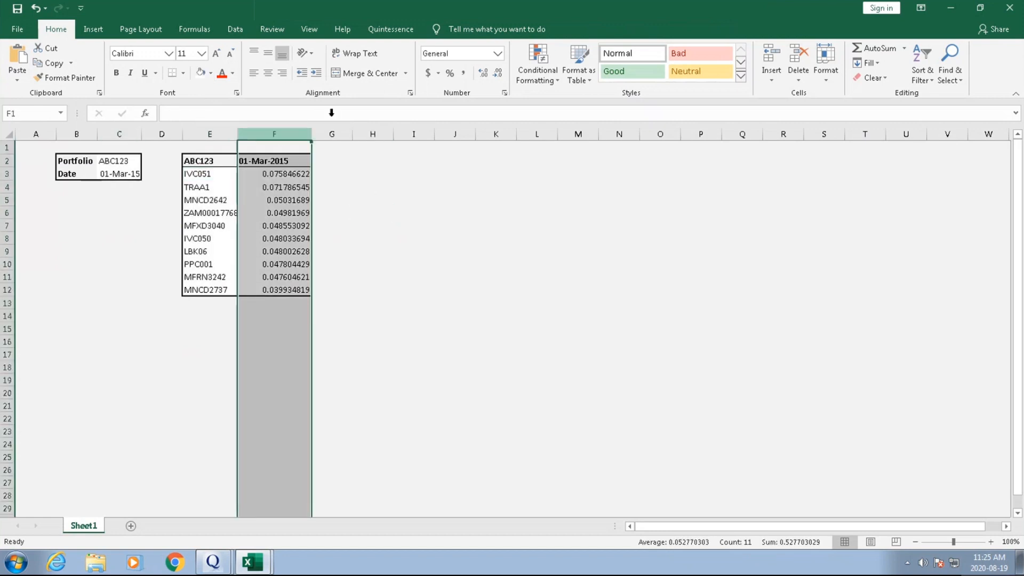
pyautogui.click(450, 74)
pyautogui.click(483, 73)
pyautogui.click(483, 72)
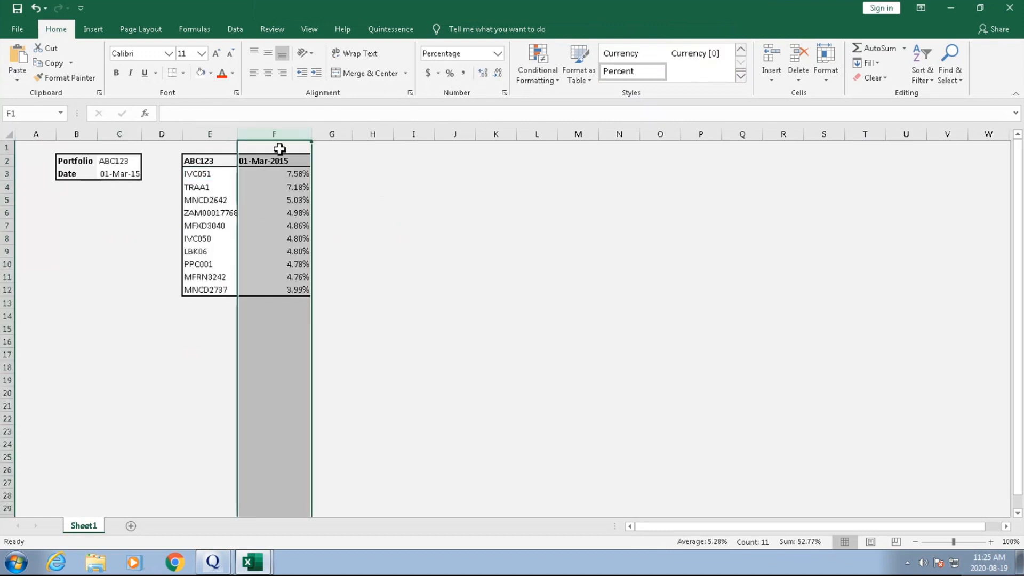
pyautogui.moveTo(311, 130); pyautogui.dragTo(296, 130)
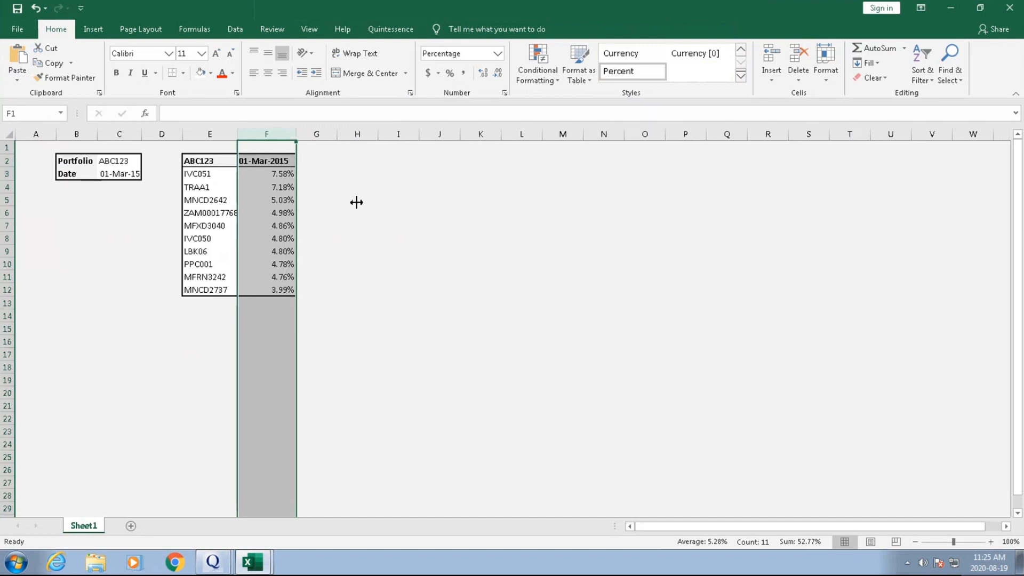
pyautogui.click(373, 207)
# - Fill the report headers in E2:F2 and the labels in B2:B3 with green
pyautogui.moveTo(208, 160); pyautogui.dragTo(251, 161)
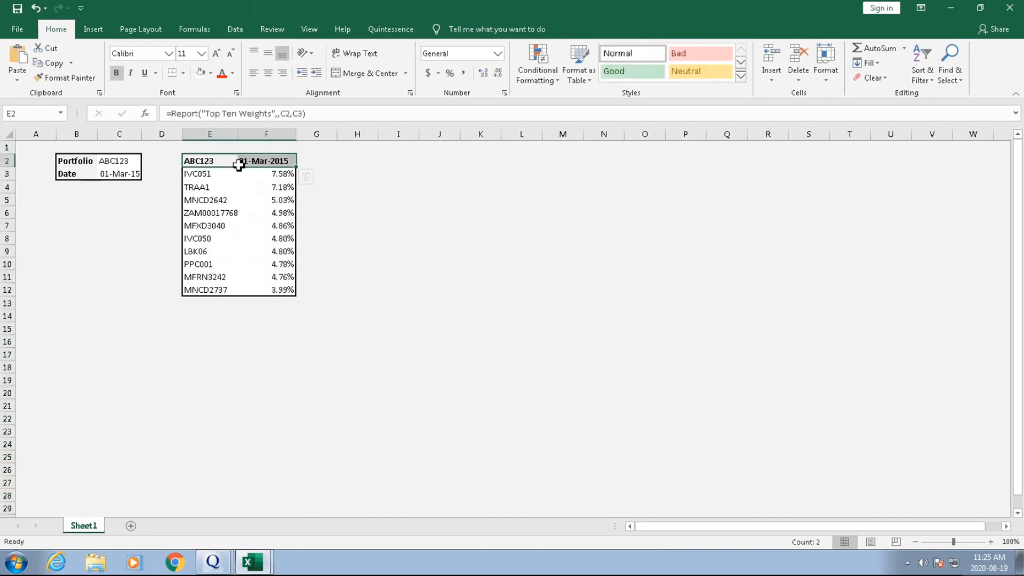
pyautogui.moveTo(83, 164); pyautogui.dragTo(81, 175)
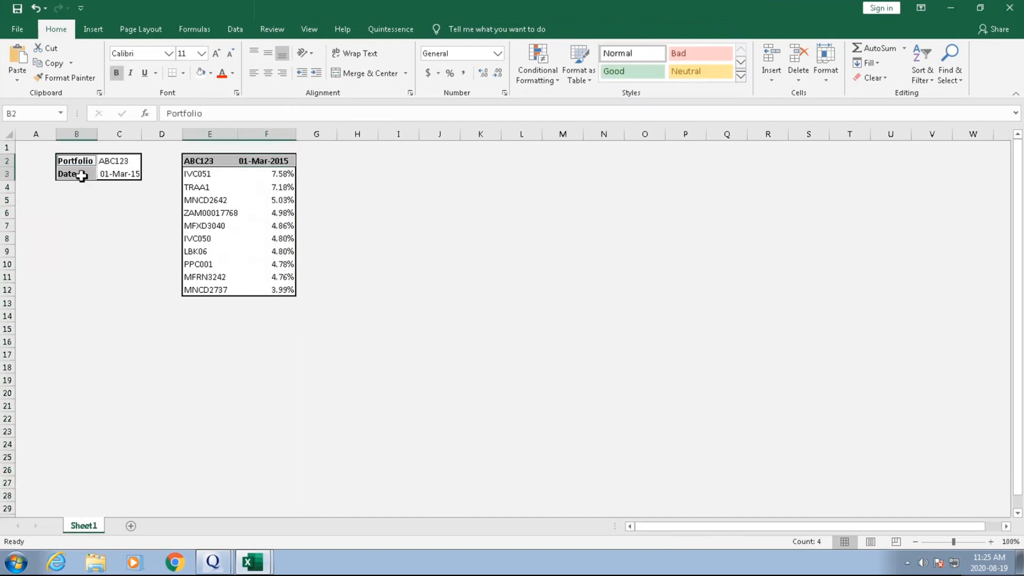
pyautogui.click(211, 73)
pyautogui.click(298, 136)
pyautogui.click(390, 186)
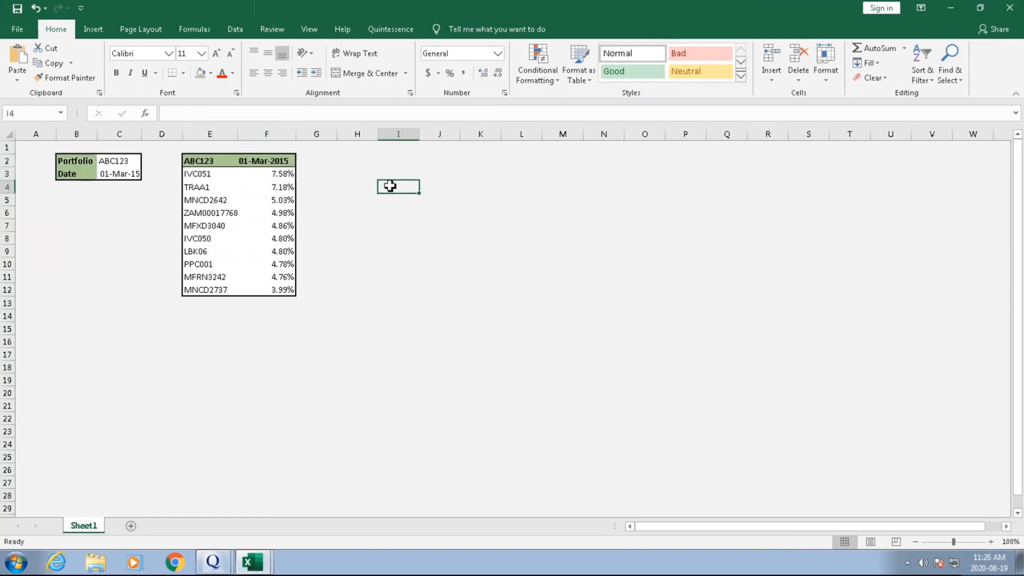
# - Change the date in C3 to 2015-04-01, and check the report's date header and weights
pyautogui.click(110, 172)
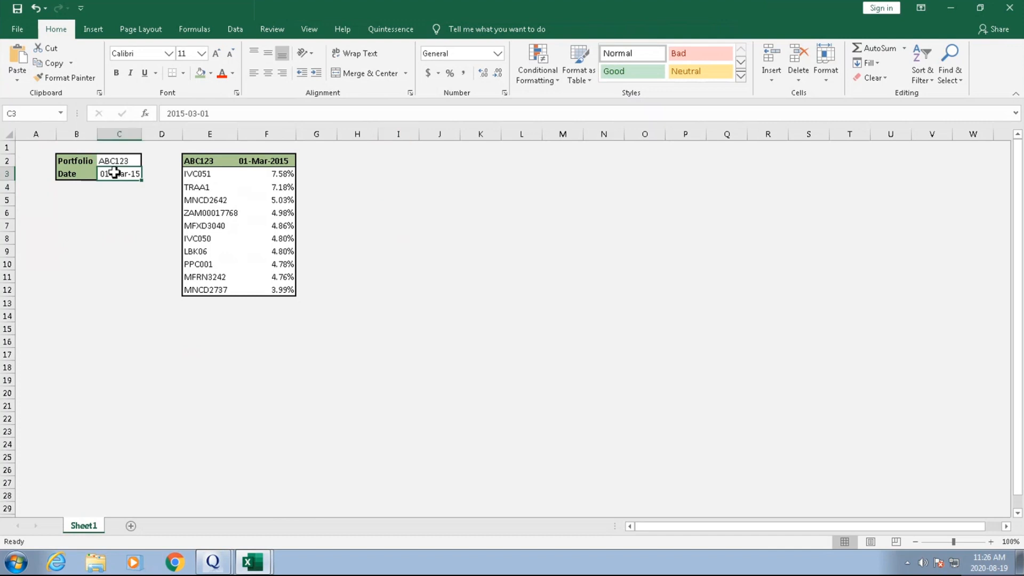
pyautogui.click(202, 114)
pyautogui.press('BackSpace')
pyautogui.write('4')
pyautogui.press('Return')
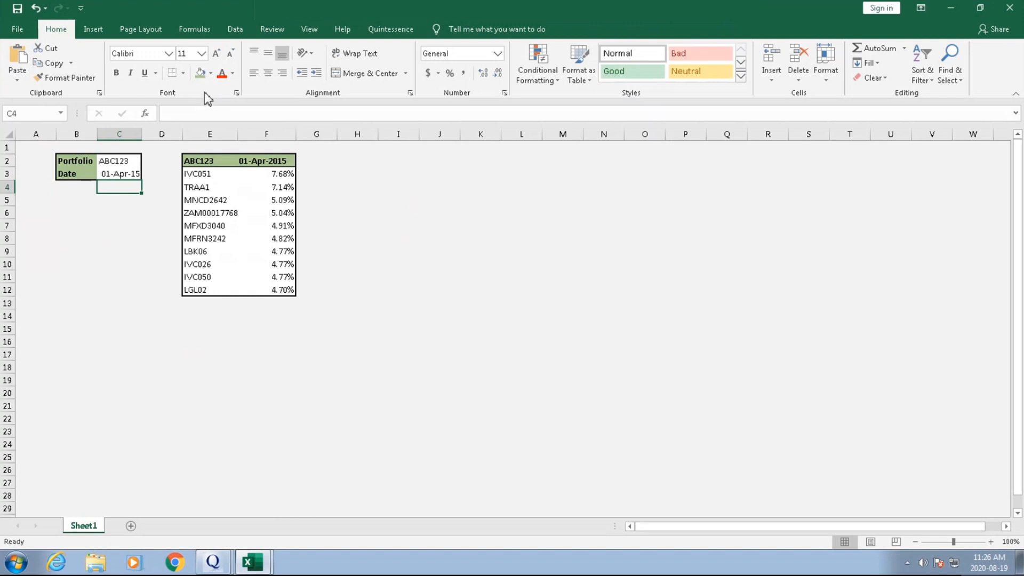
pyautogui.click(259, 158)
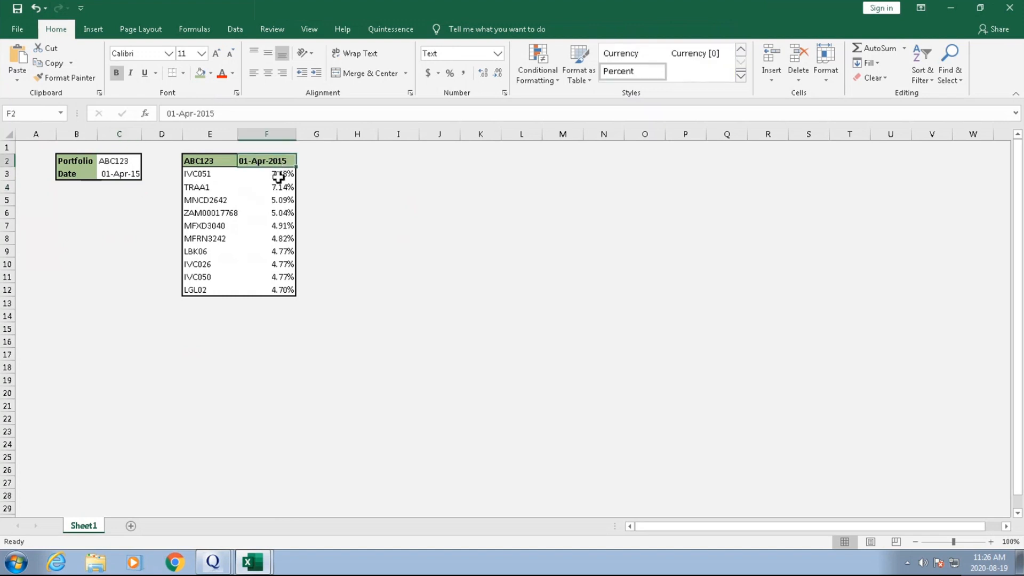
pyautogui.moveTo(279, 177); pyautogui.dragTo(280, 254)
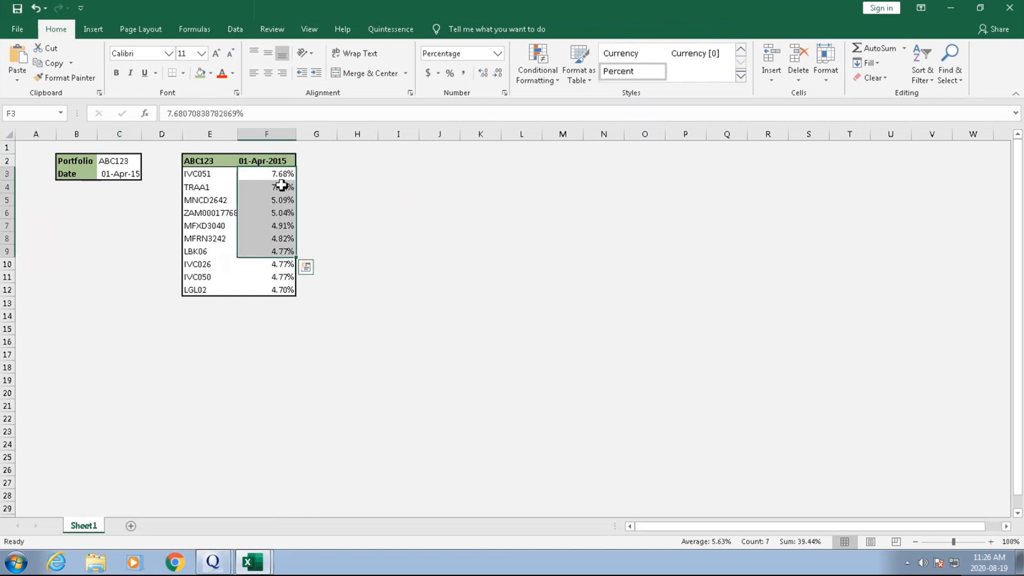
pyautogui.click(127, 176)
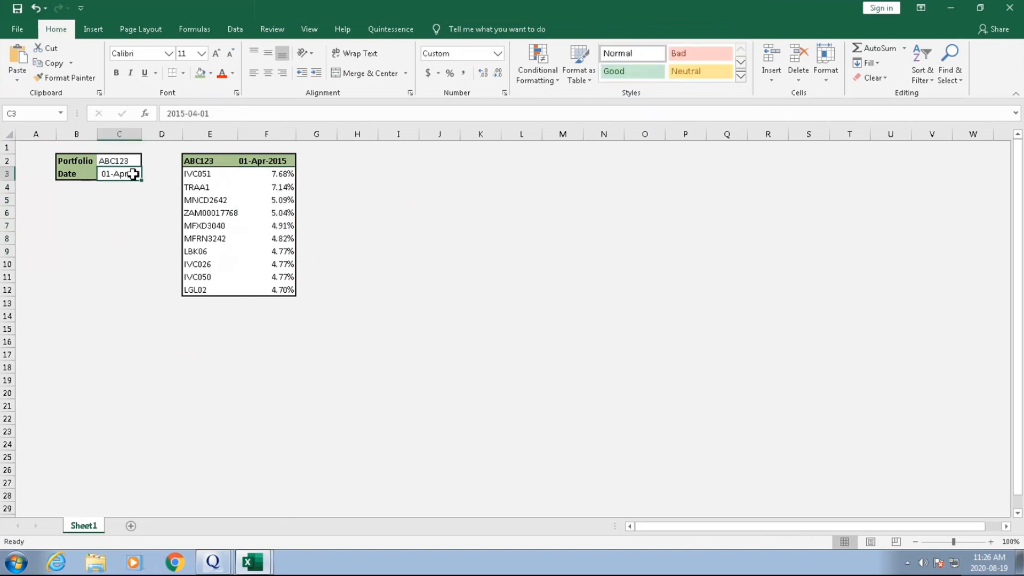